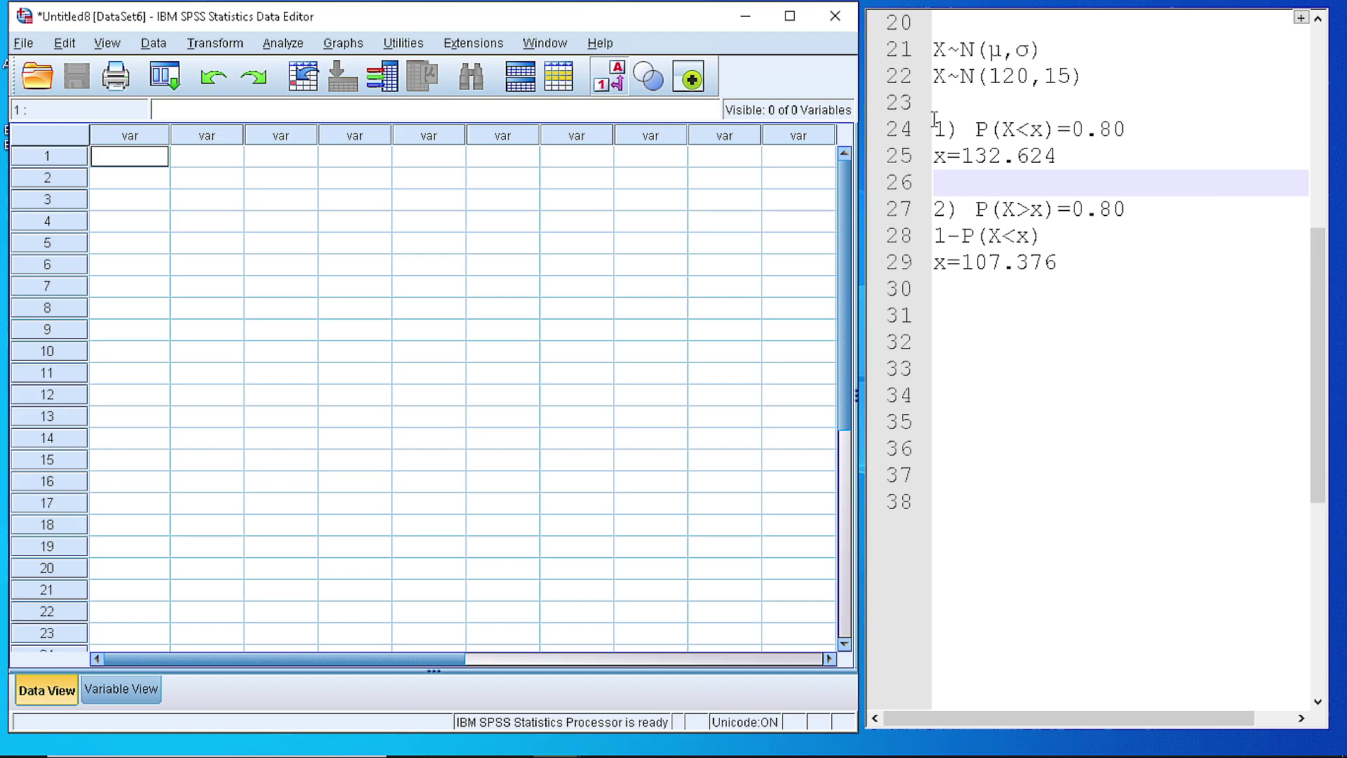
# Review the notes: X~N(120,15), P(X<x)=0.80 with answer x=132.624
pyautogui.click(937, 53)
pyautogui.doubleClick(938, 53)
pyautogui.click(974, 76)
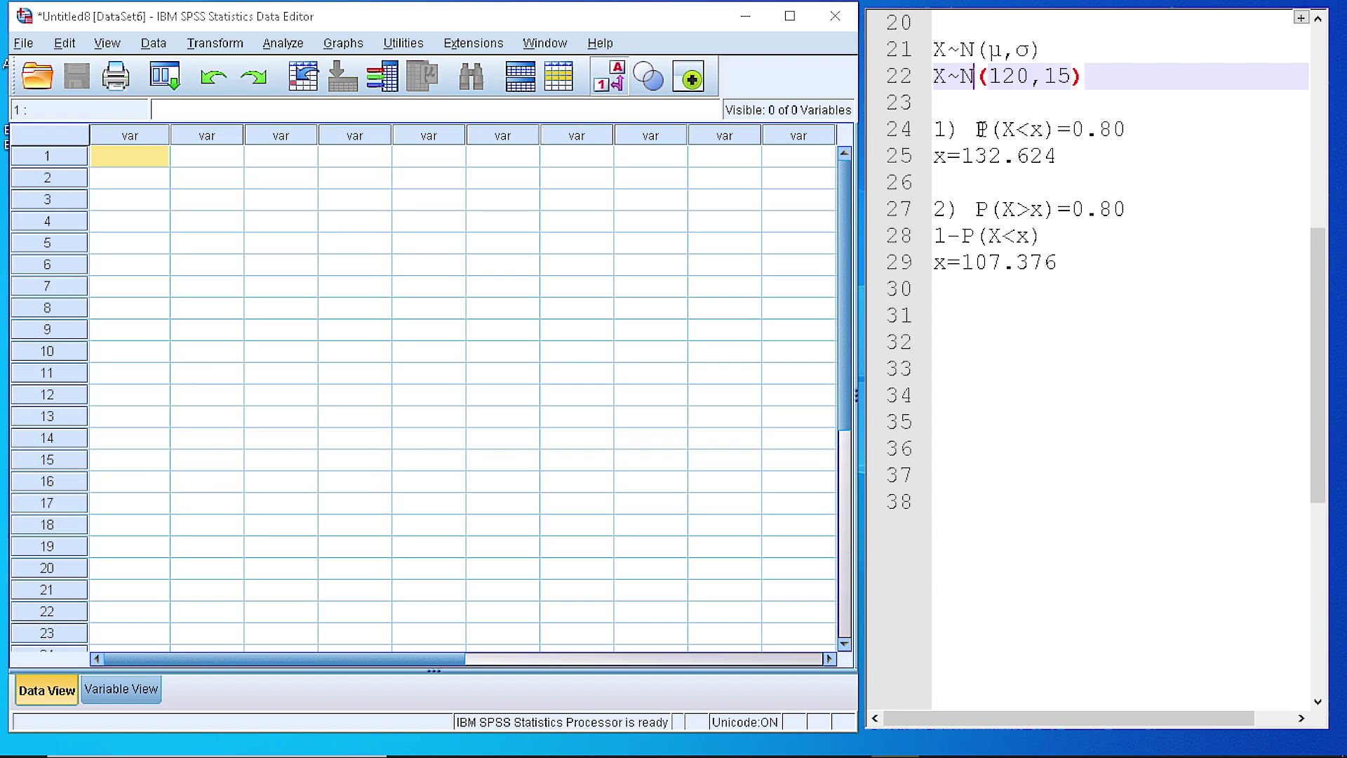
pyautogui.doubleClick(1036, 130)
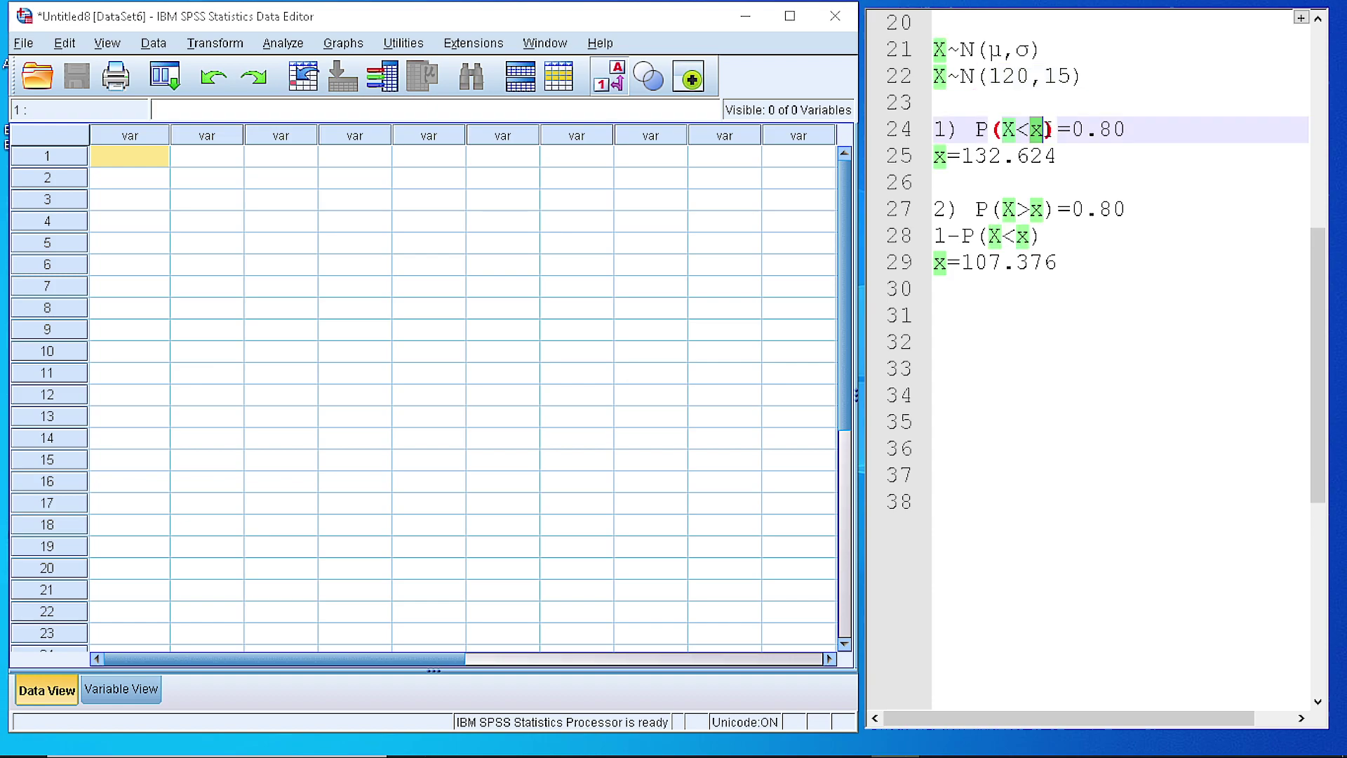
pyautogui.click(1037, 155)
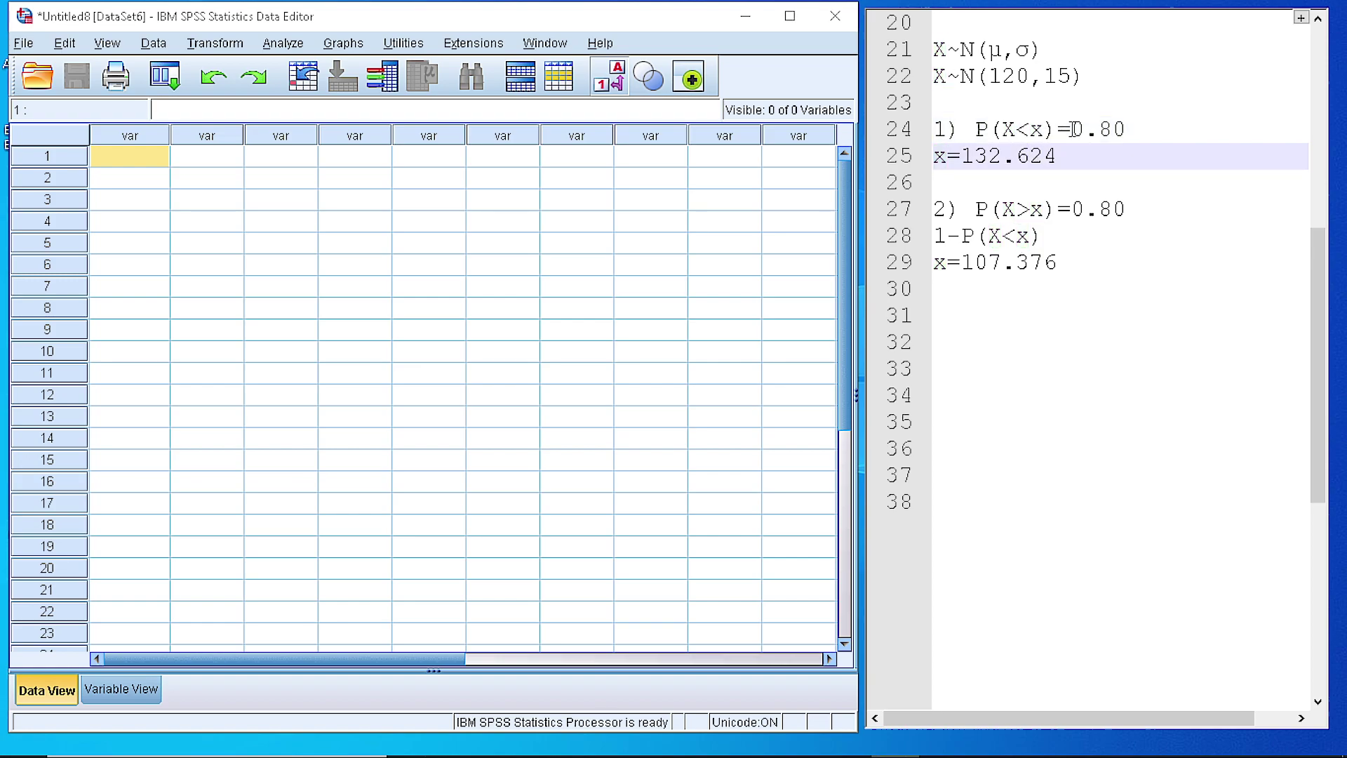
pyautogui.moveTo(1074, 129); pyautogui.dragTo(1131, 129)
pyautogui.click(1092, 157)
pyautogui.doubleClick(1036, 132)
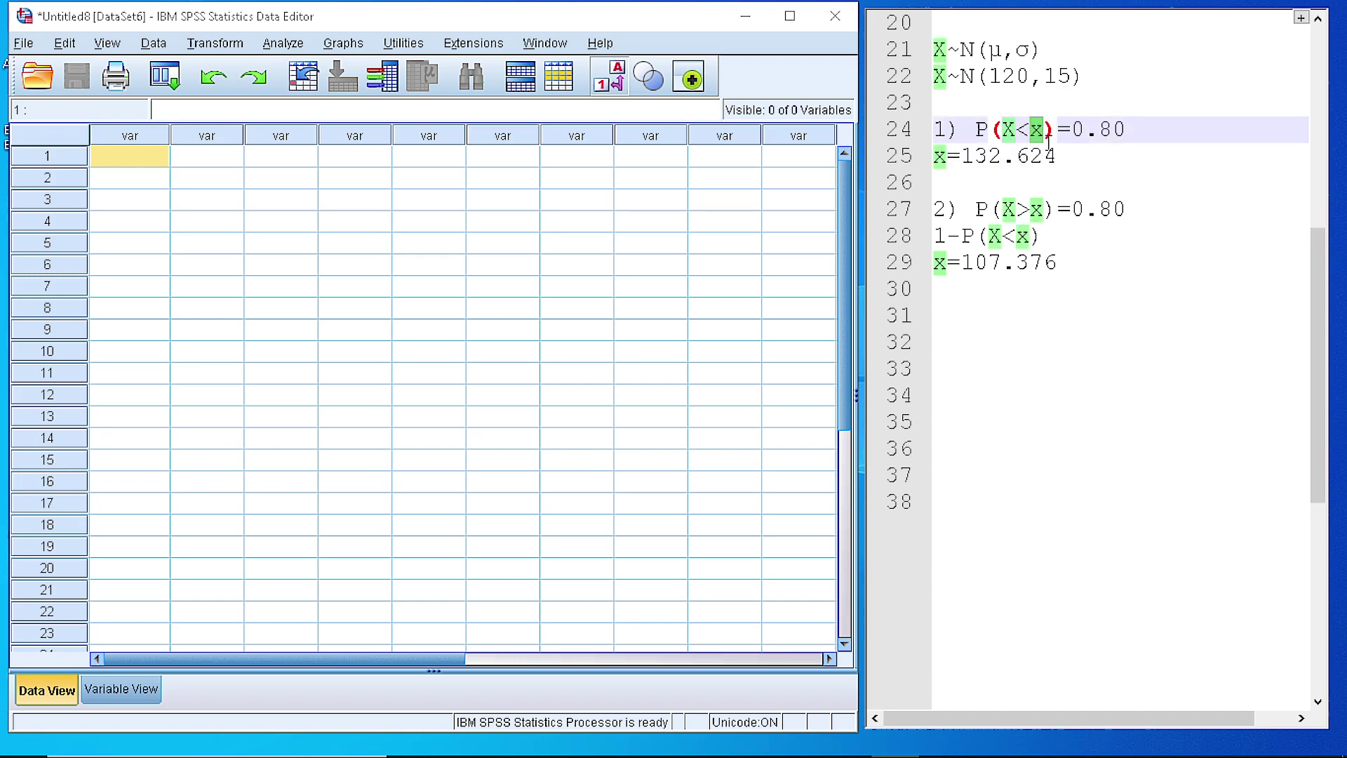
pyautogui.click(1035, 171)
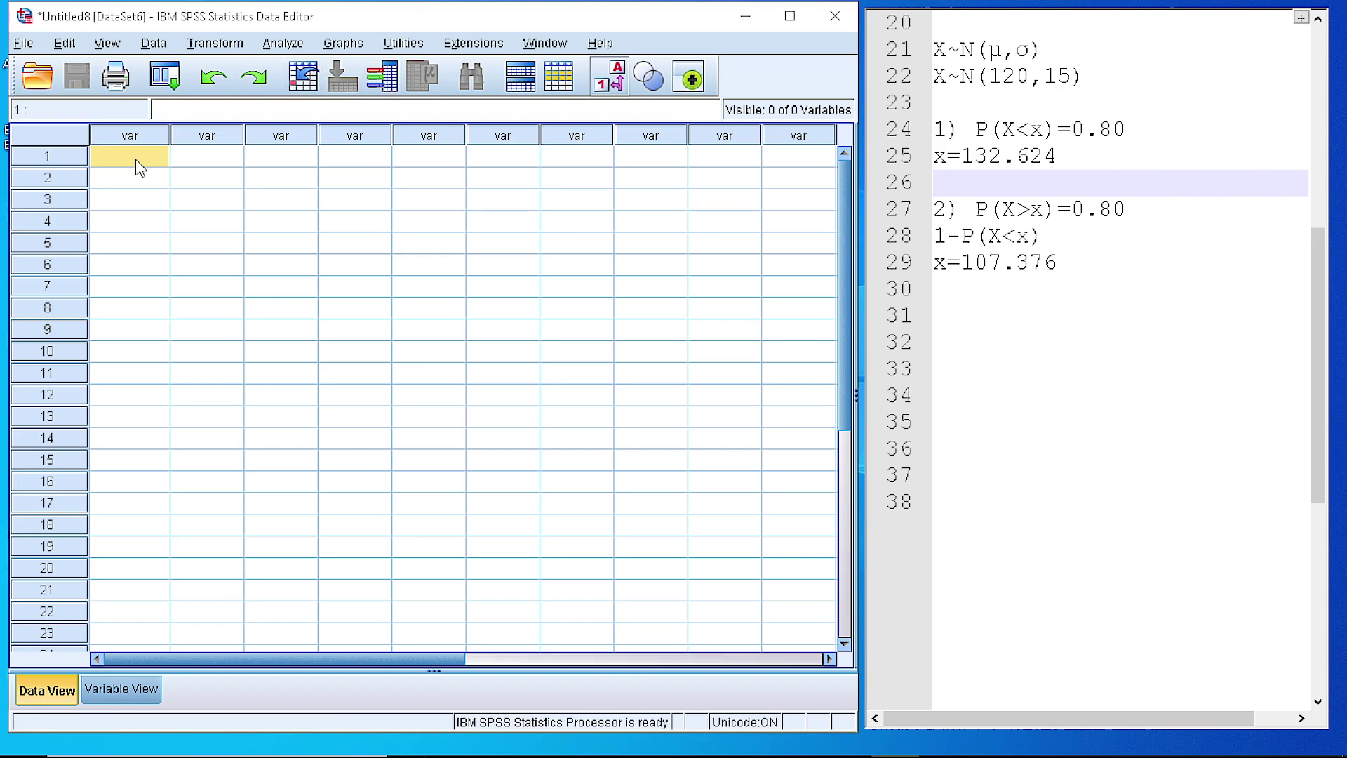
# In Variable View, define a numeric variable X with 2 decimals and Scale measure
pyautogui.click(105, 686)
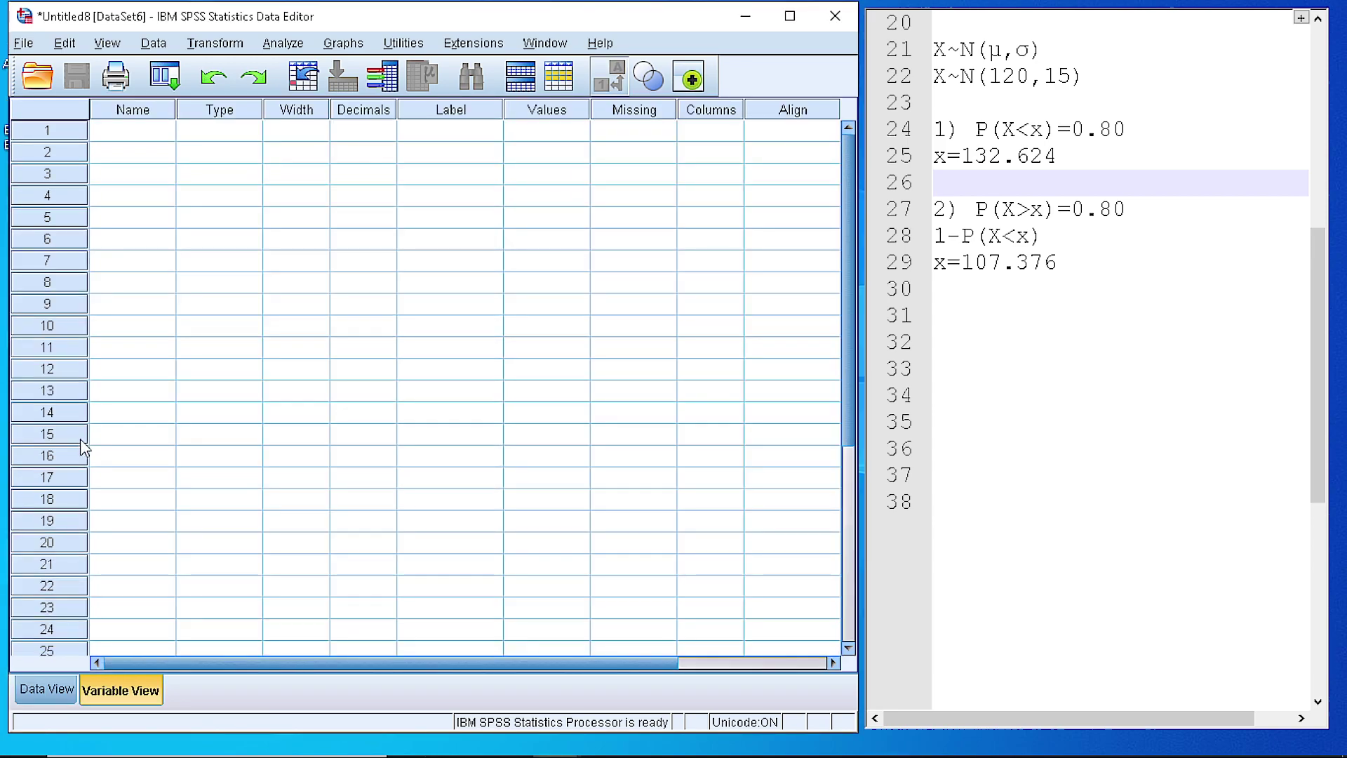
pyautogui.click(117, 136)
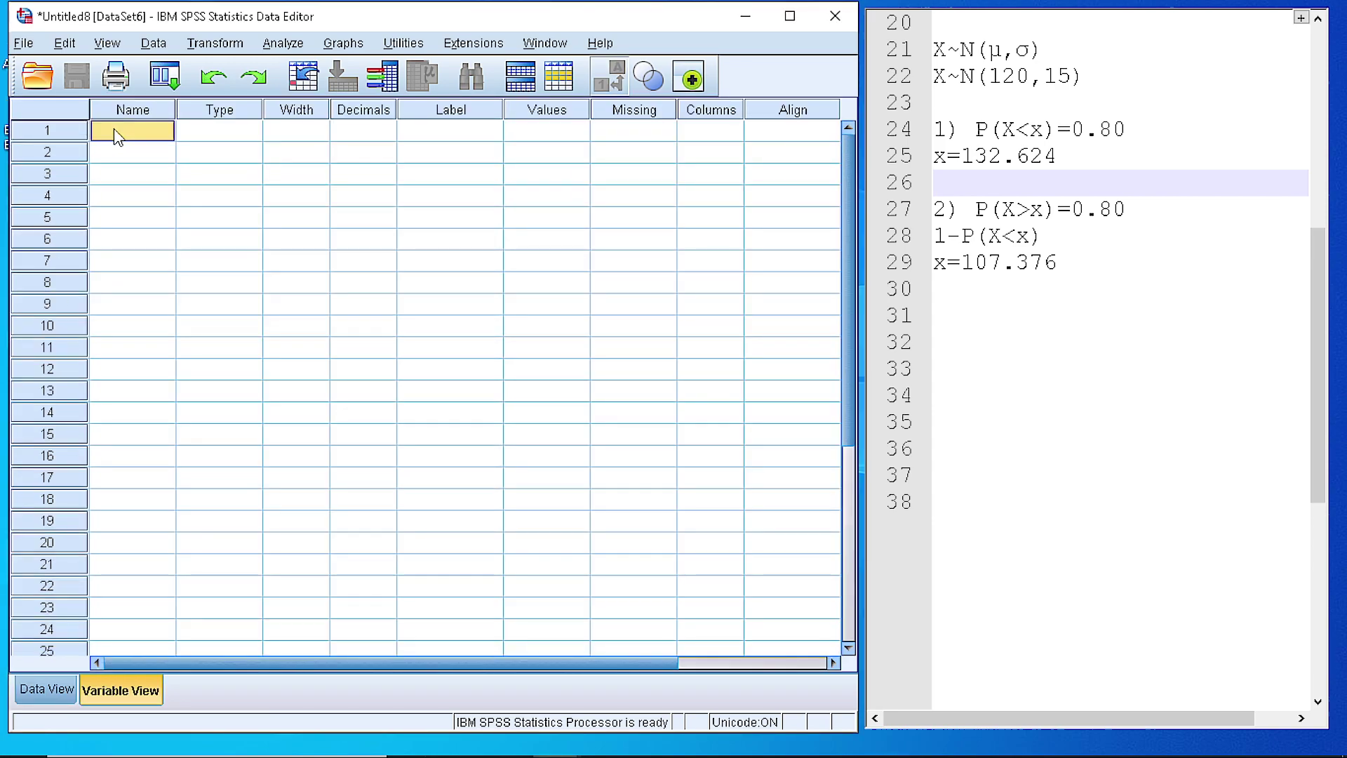
pyautogui.write('x')
pyautogui.click(228, 130)
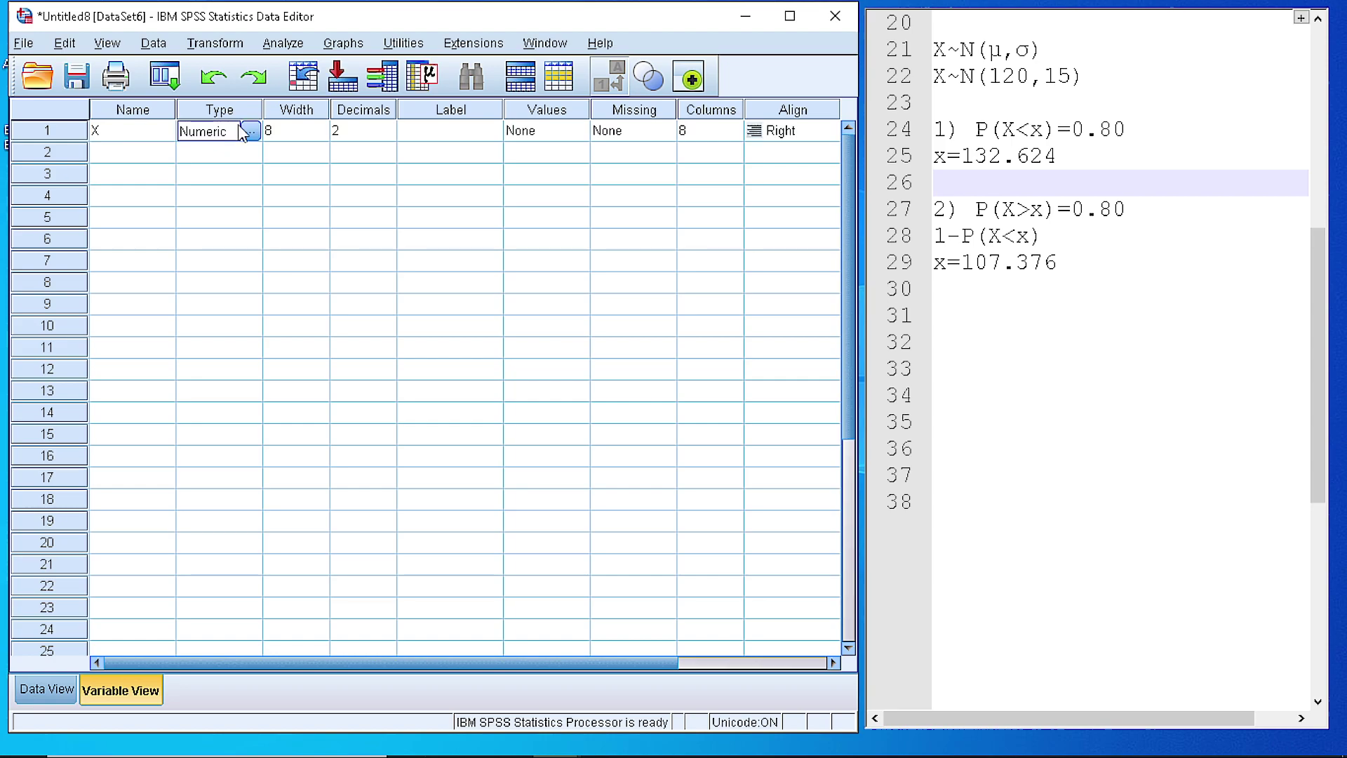
pyautogui.click(355, 133)
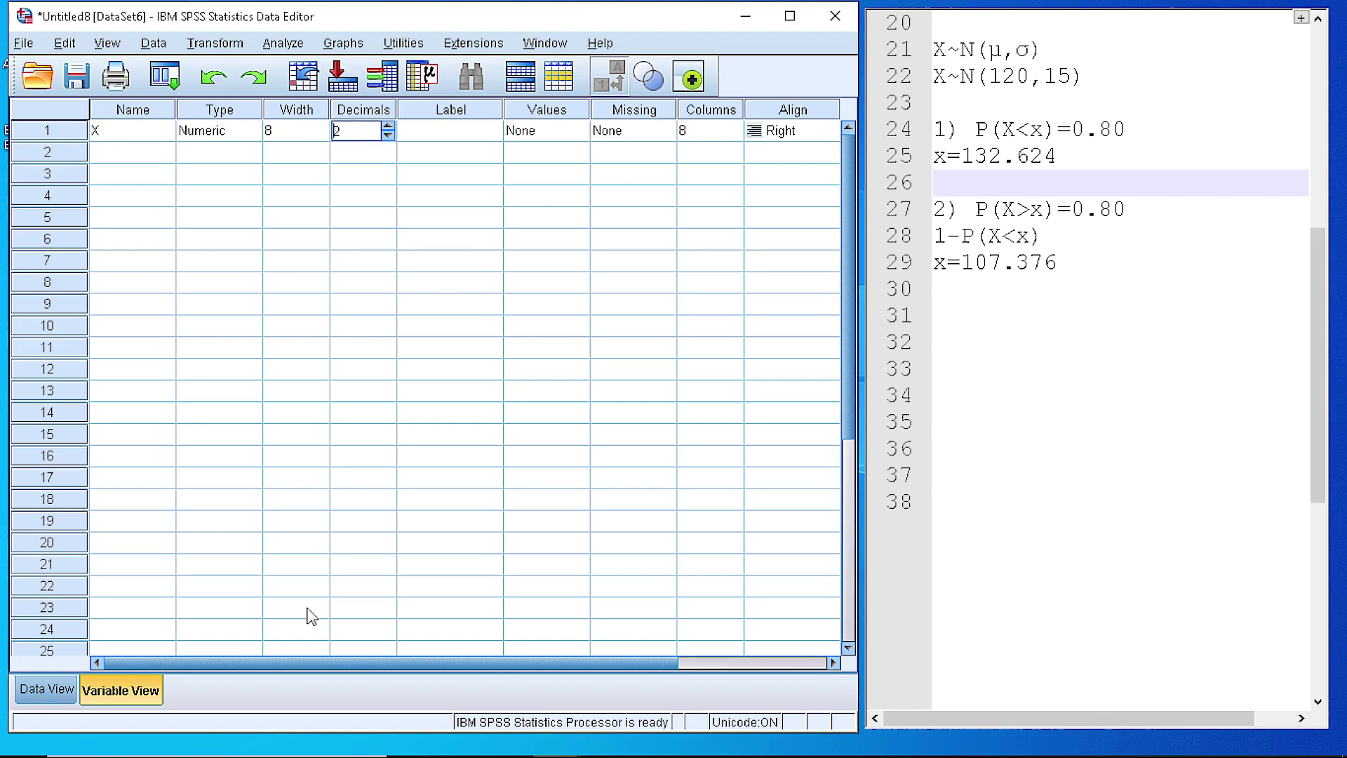
pyautogui.moveTo(355, 666); pyautogui.dragTo(525, 640)
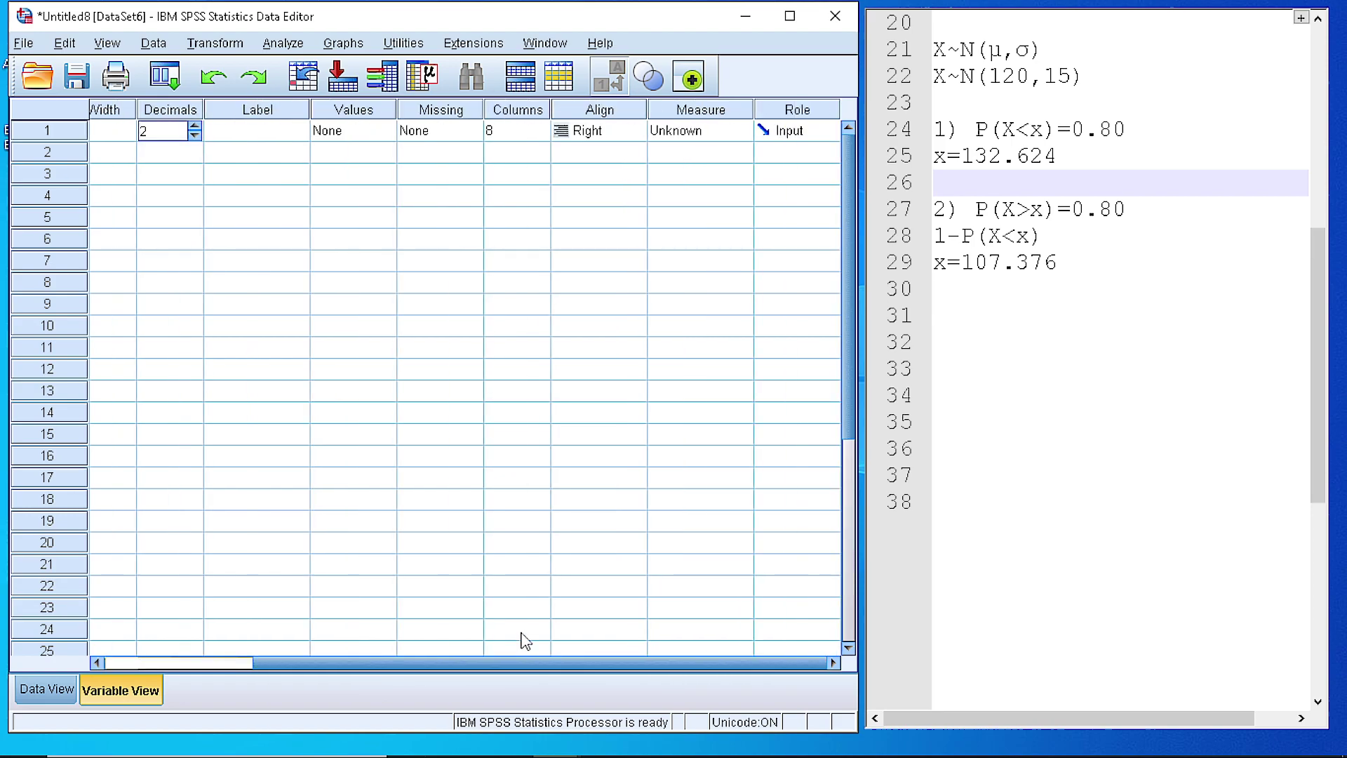
pyautogui.click(714, 131)
pyautogui.click(704, 149)
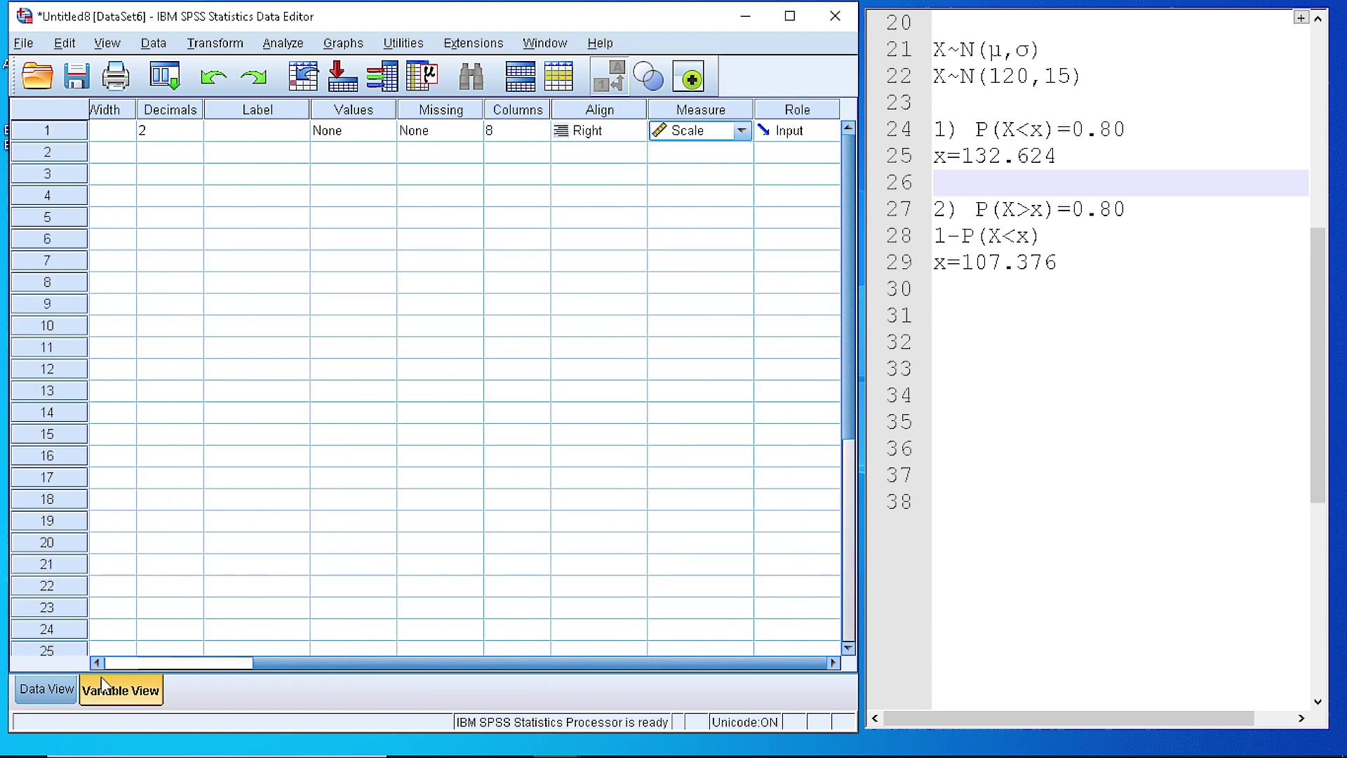
# Enter 0 in X's first case in Data View
pyautogui.click(46, 690)
pyautogui.click(132, 164)
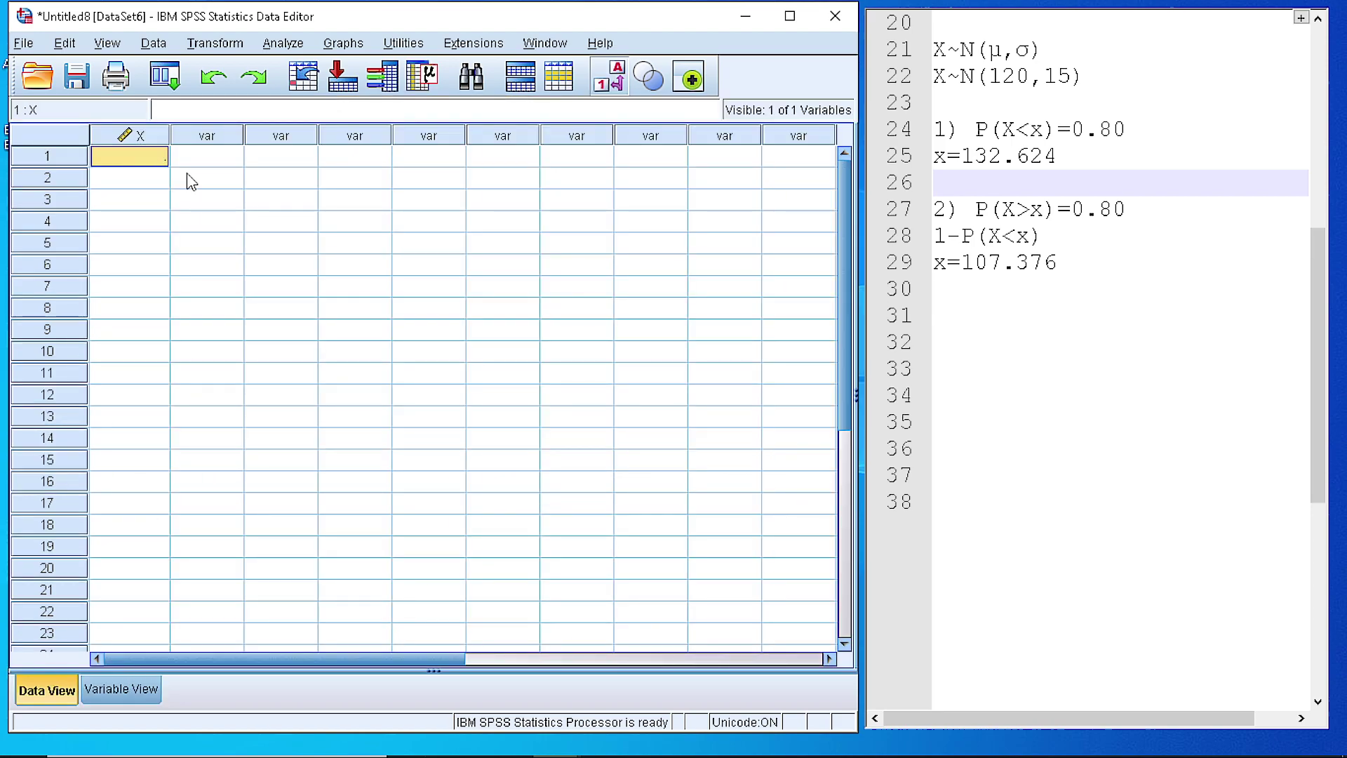
pyautogui.write('0')
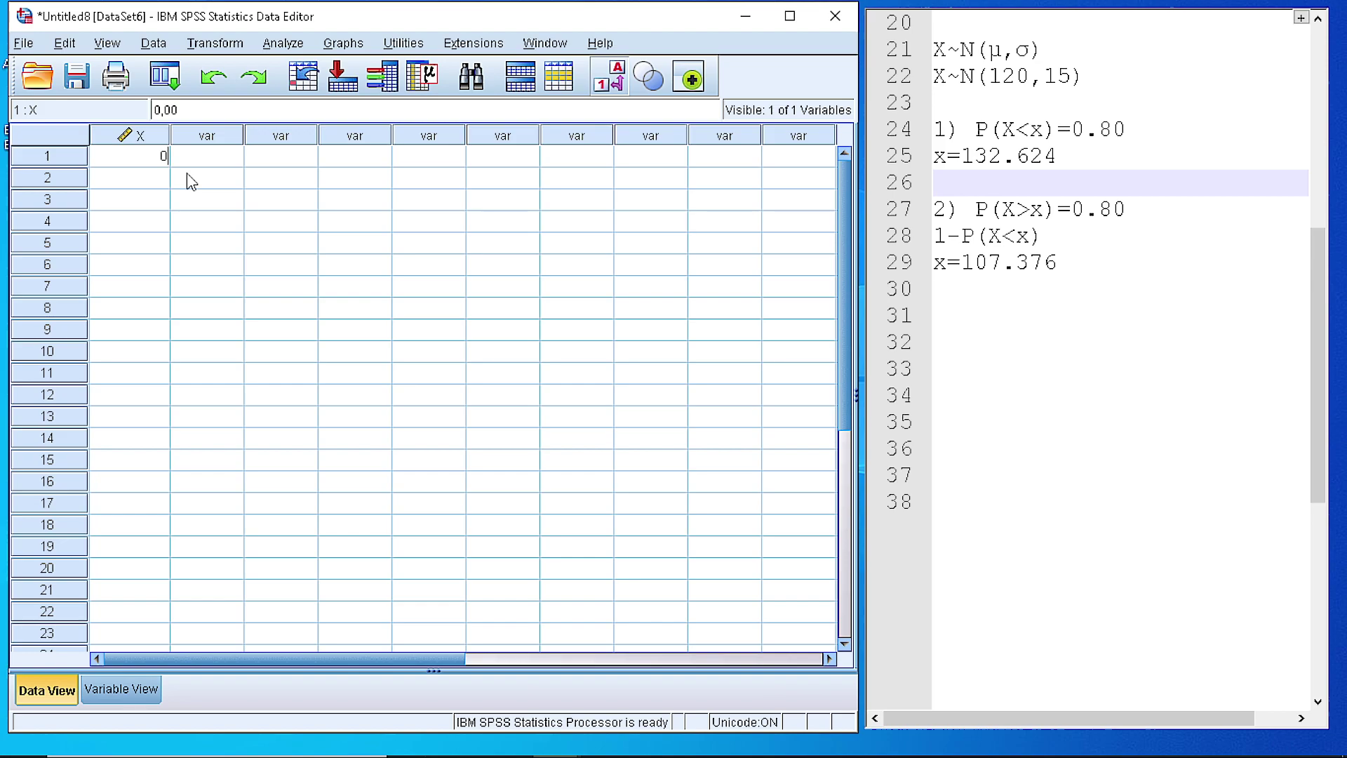
pyautogui.click(145, 180)
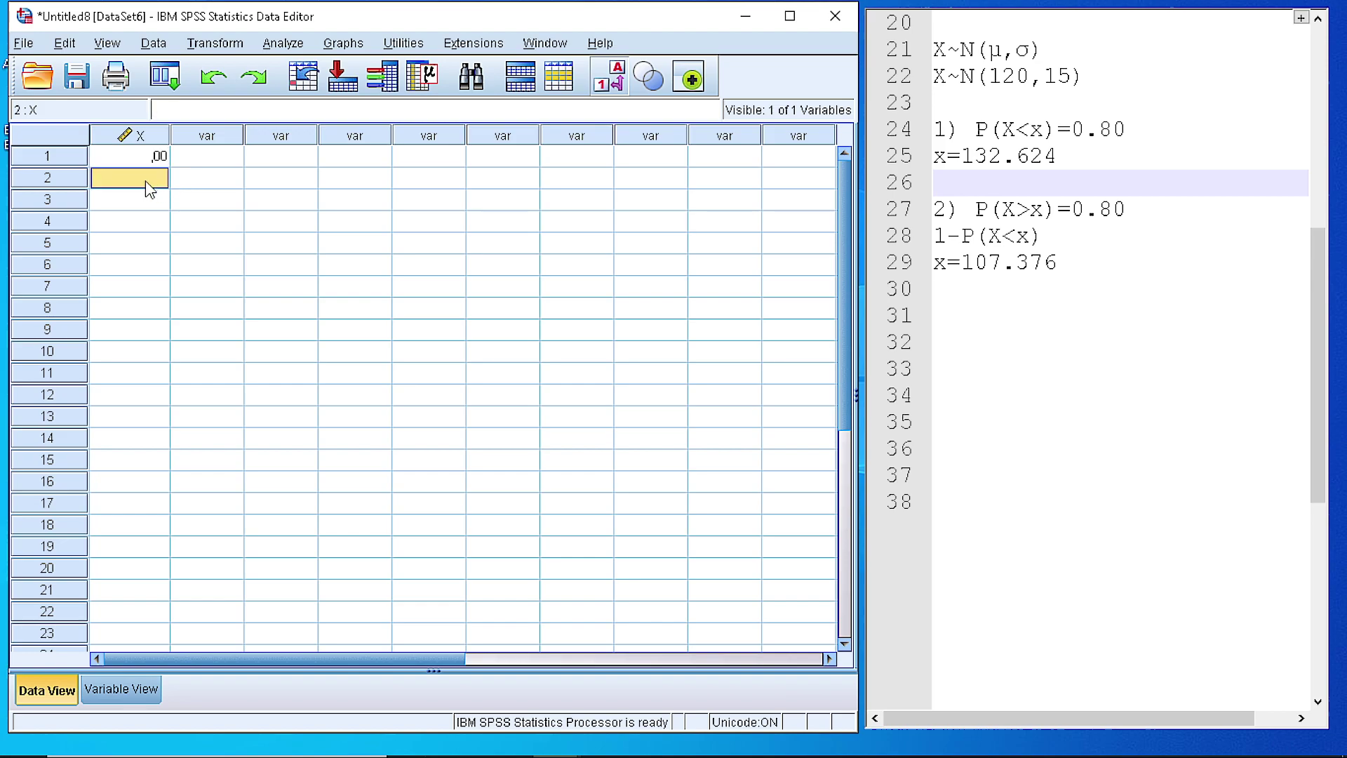
# Reset Compute Variable and insert IDF.NORMAL(?,?,?) from the Inverse DF function group
pyautogui.click(224, 44)
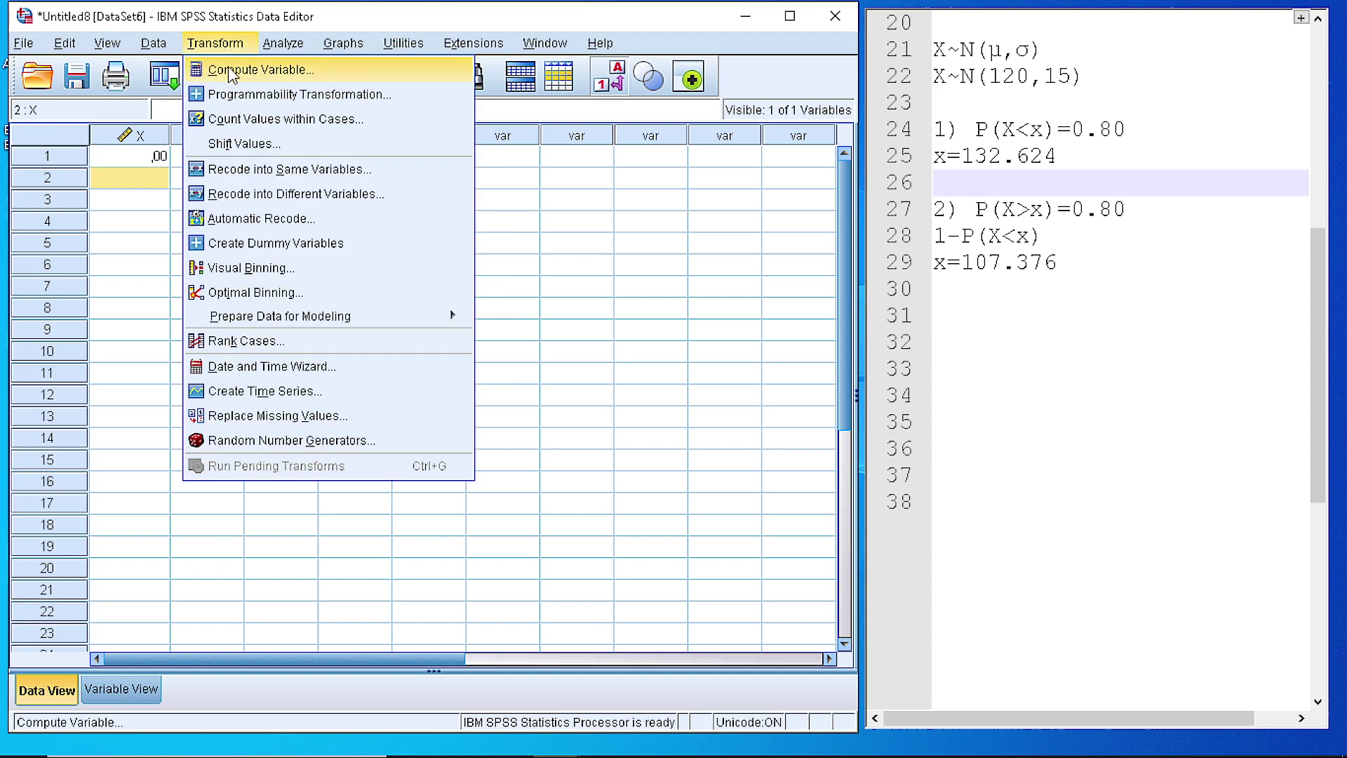
pyautogui.click(231, 70)
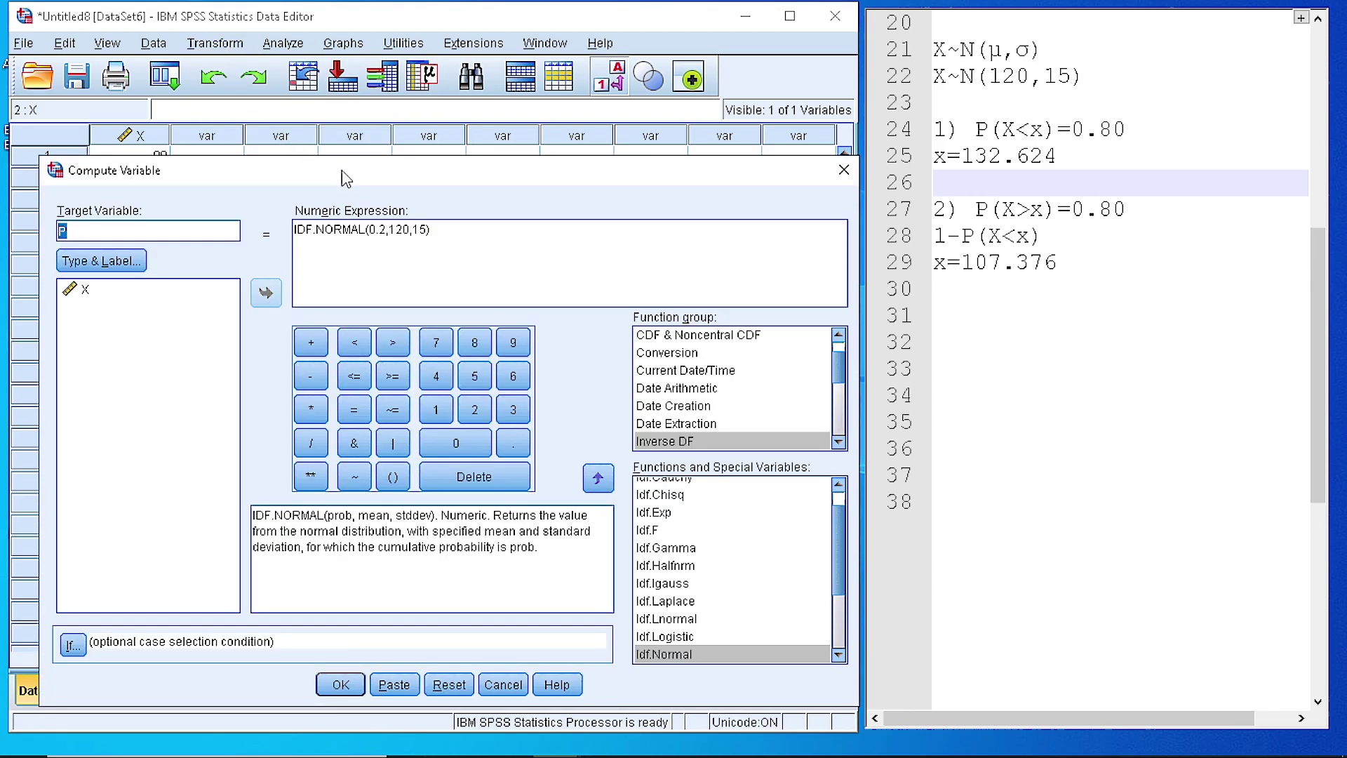
pyautogui.click(442, 684)
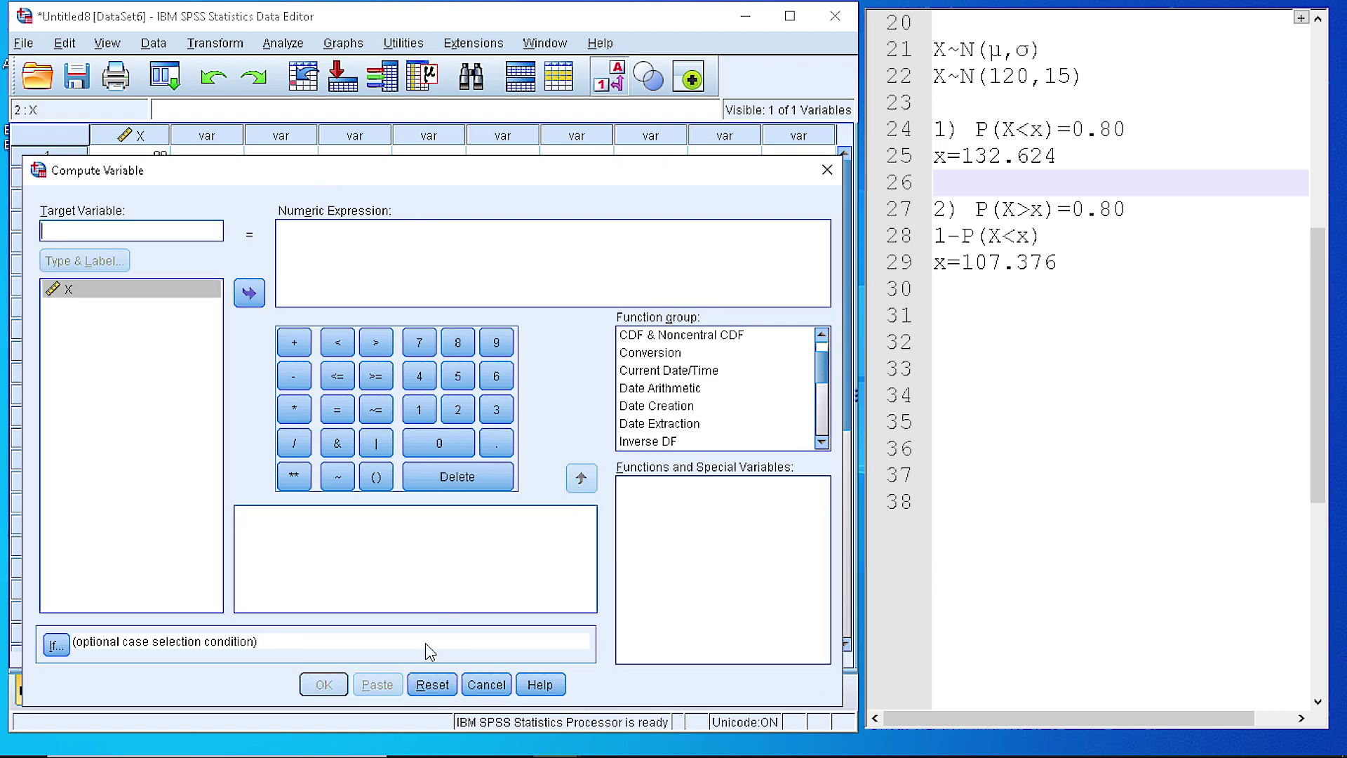
pyautogui.click(671, 442)
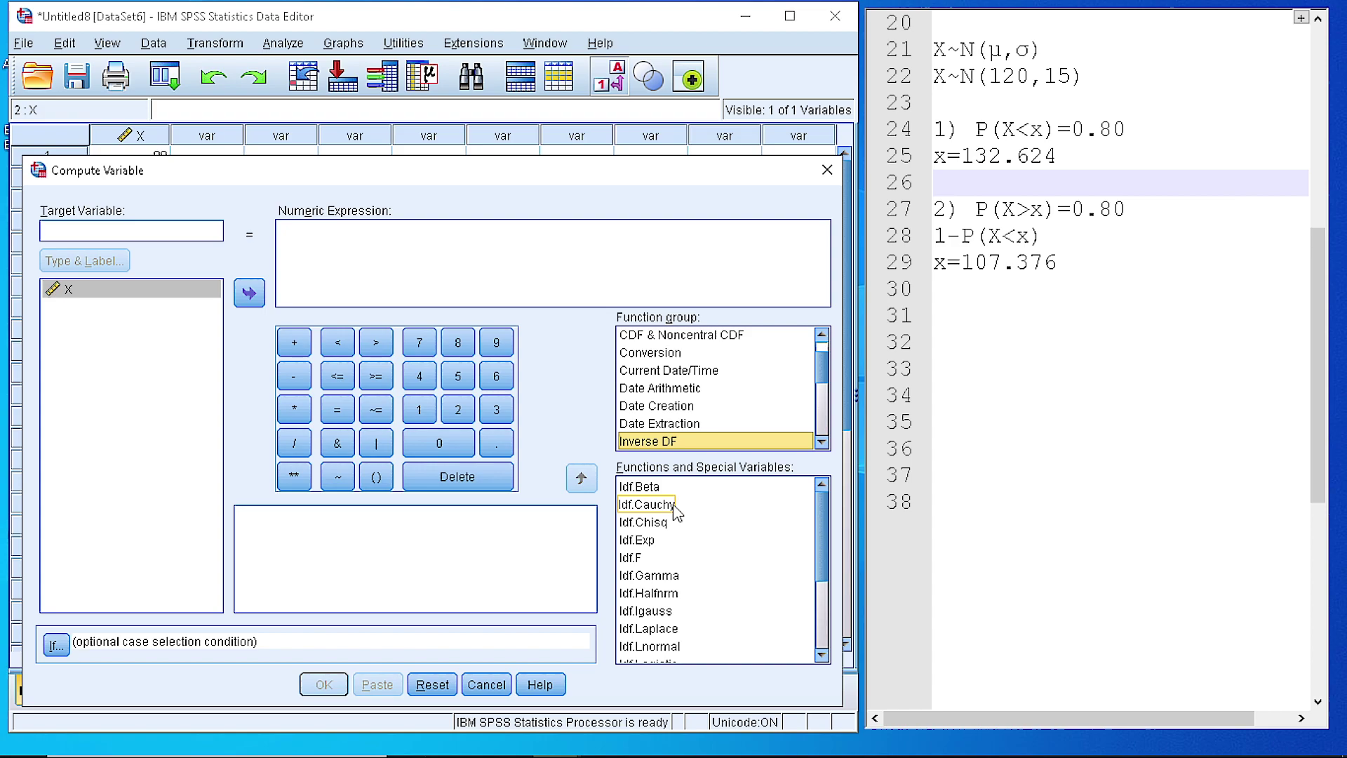
pyautogui.moveTo(824, 528); pyautogui.dragTo(822, 555)
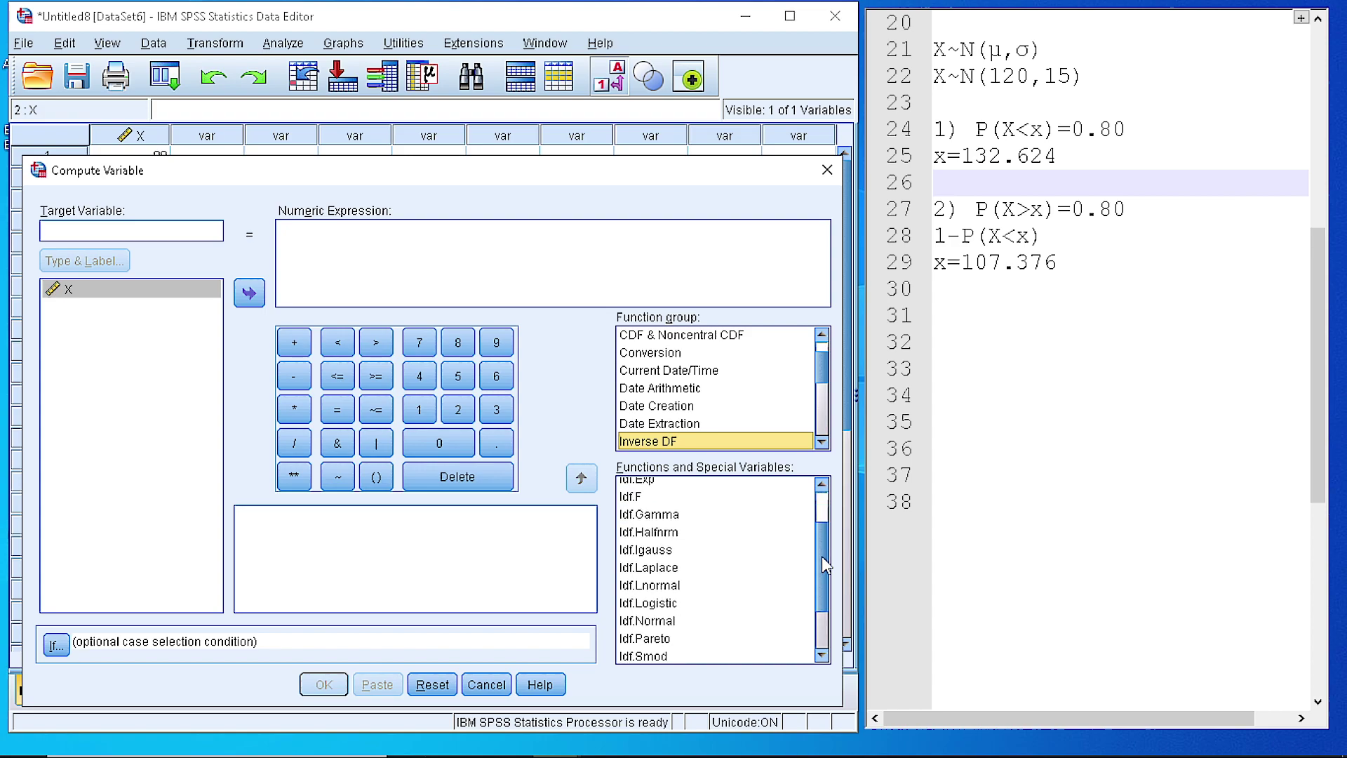
pyautogui.click(654, 623)
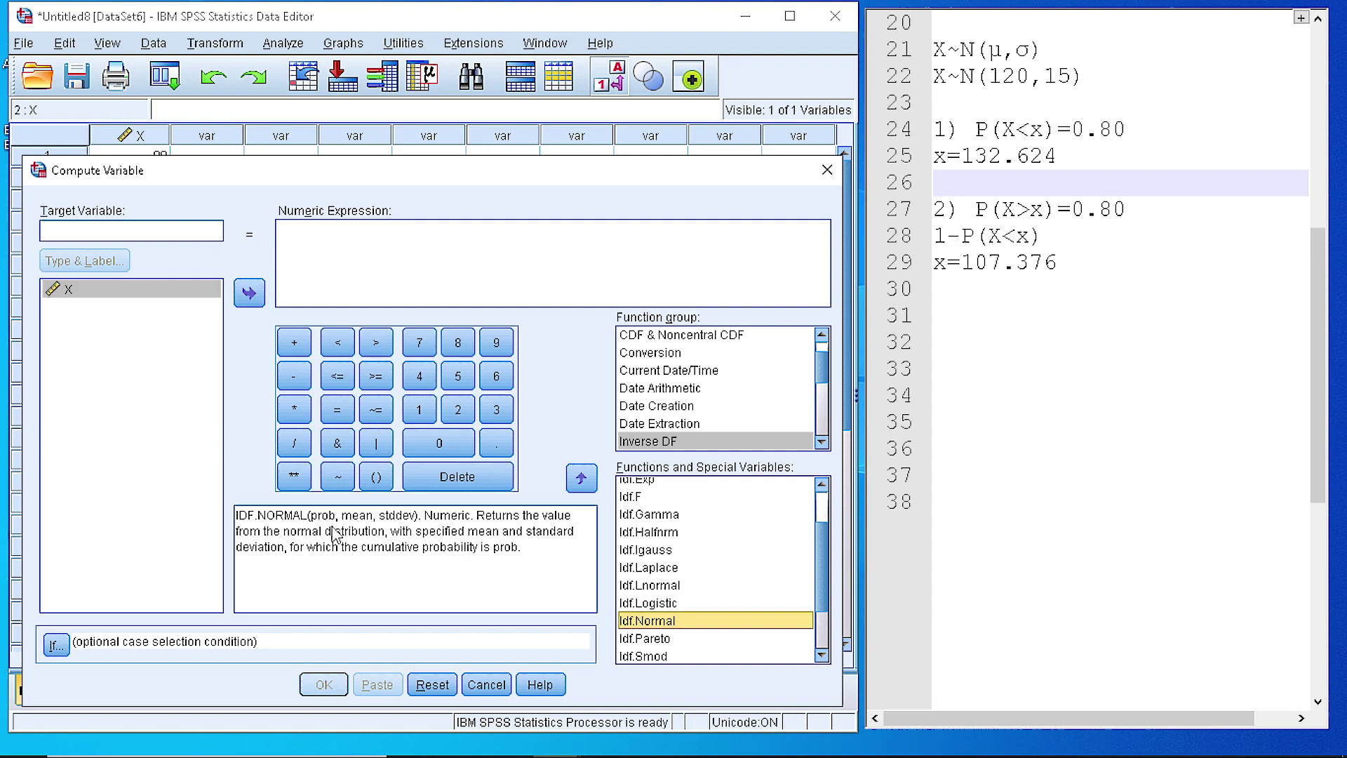
pyautogui.doubleClick(659, 624)
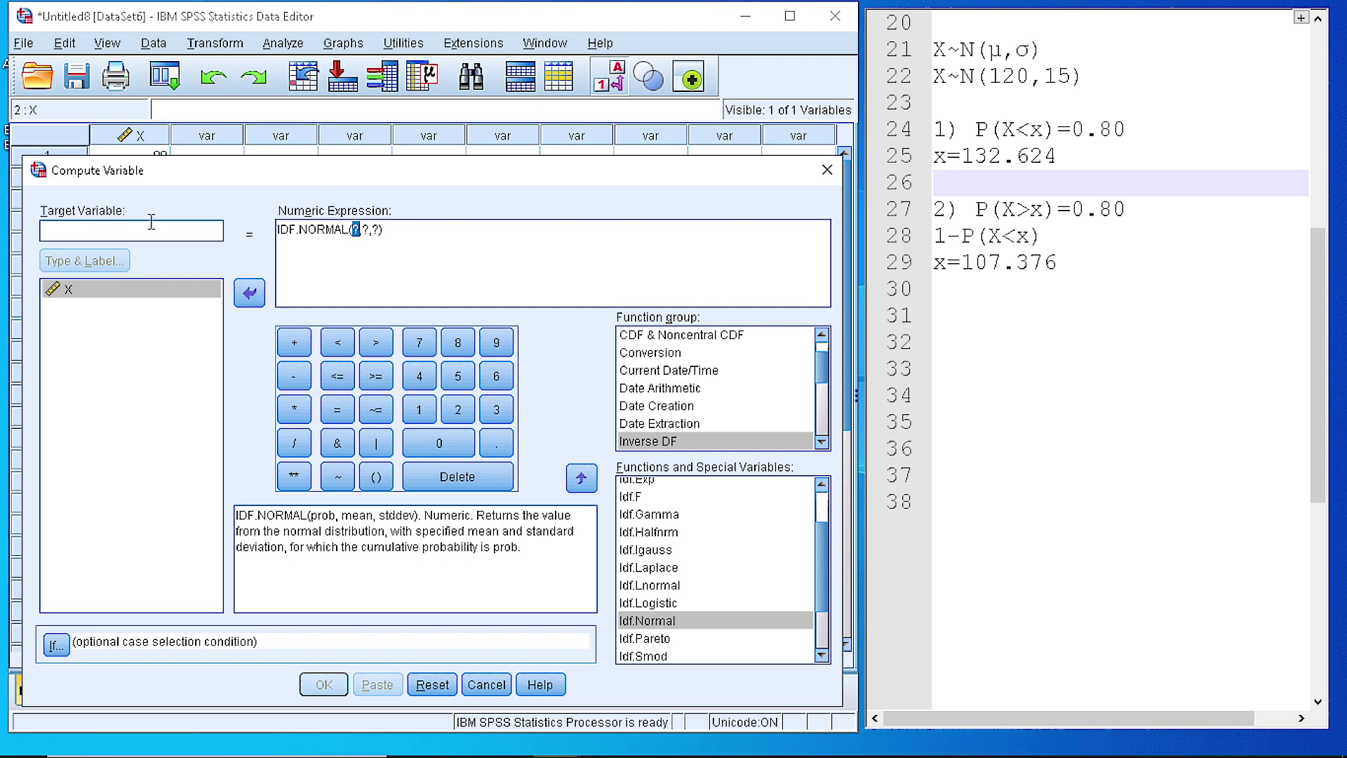
# Compute target X as IDF.NORMAL(0.8,120,15), overwriting the existing variable
pyautogui.click(54, 236)
pyautogui.write('X')
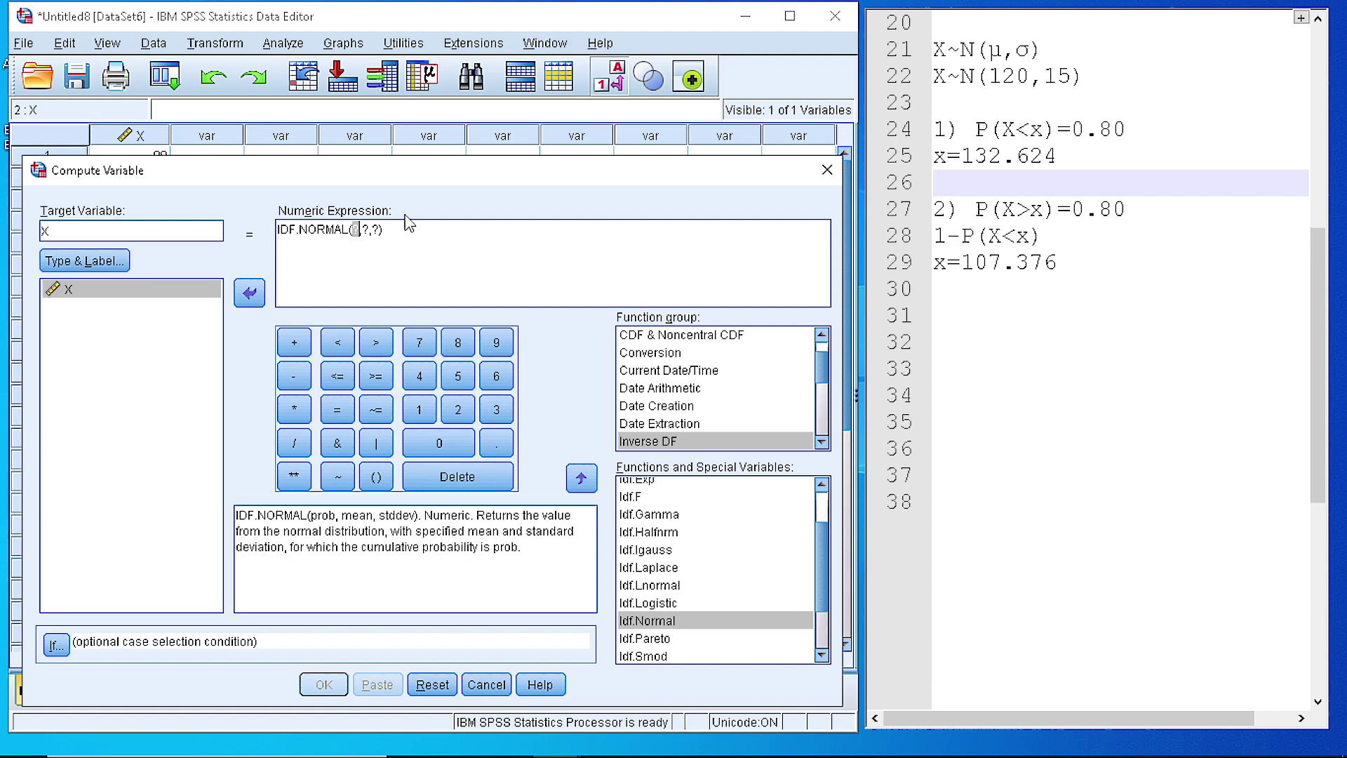
pyautogui.click(360, 230)
pyautogui.press('BackSpace')
pyautogui.press('BackSpace')
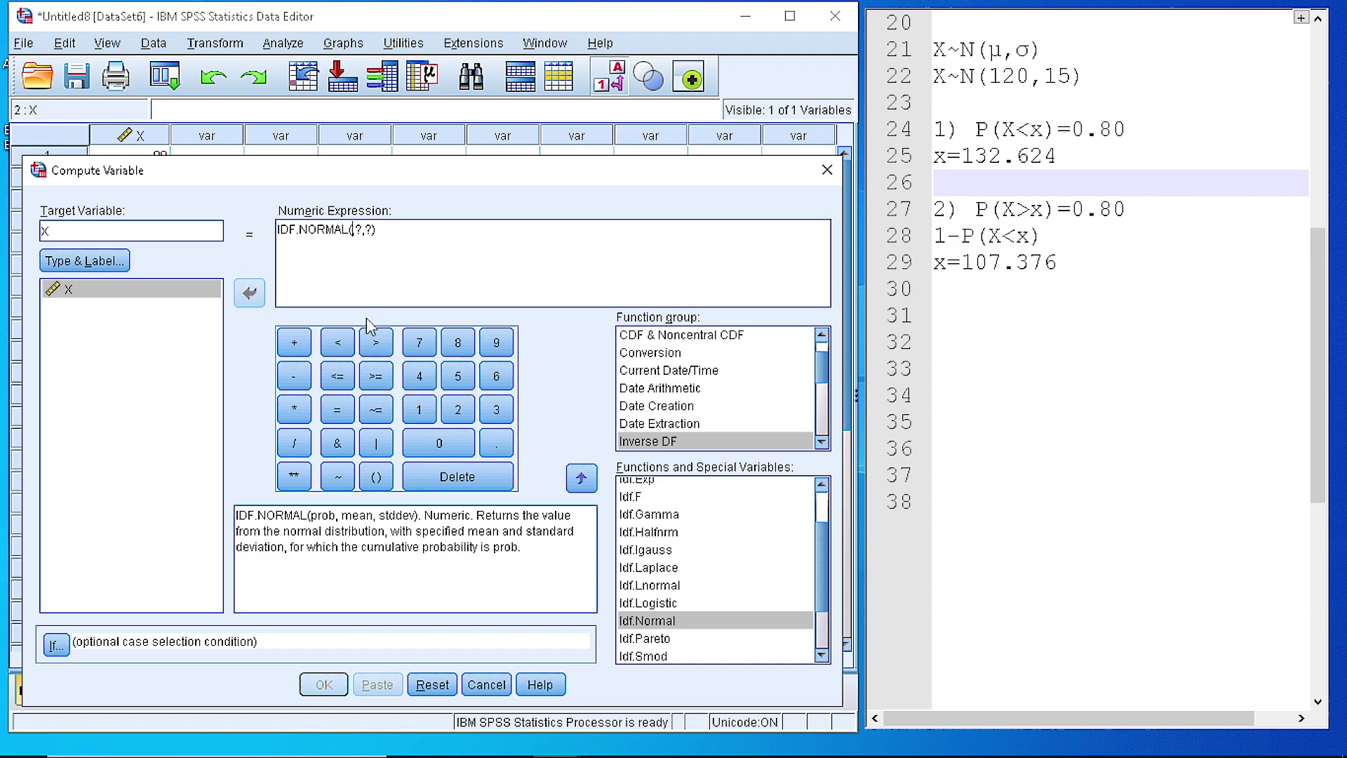
pyautogui.write('0.8')
pyautogui.press('BackSpace')
pyautogui.write('120')
pyautogui.press('Right')
pyautogui.press('Delete')
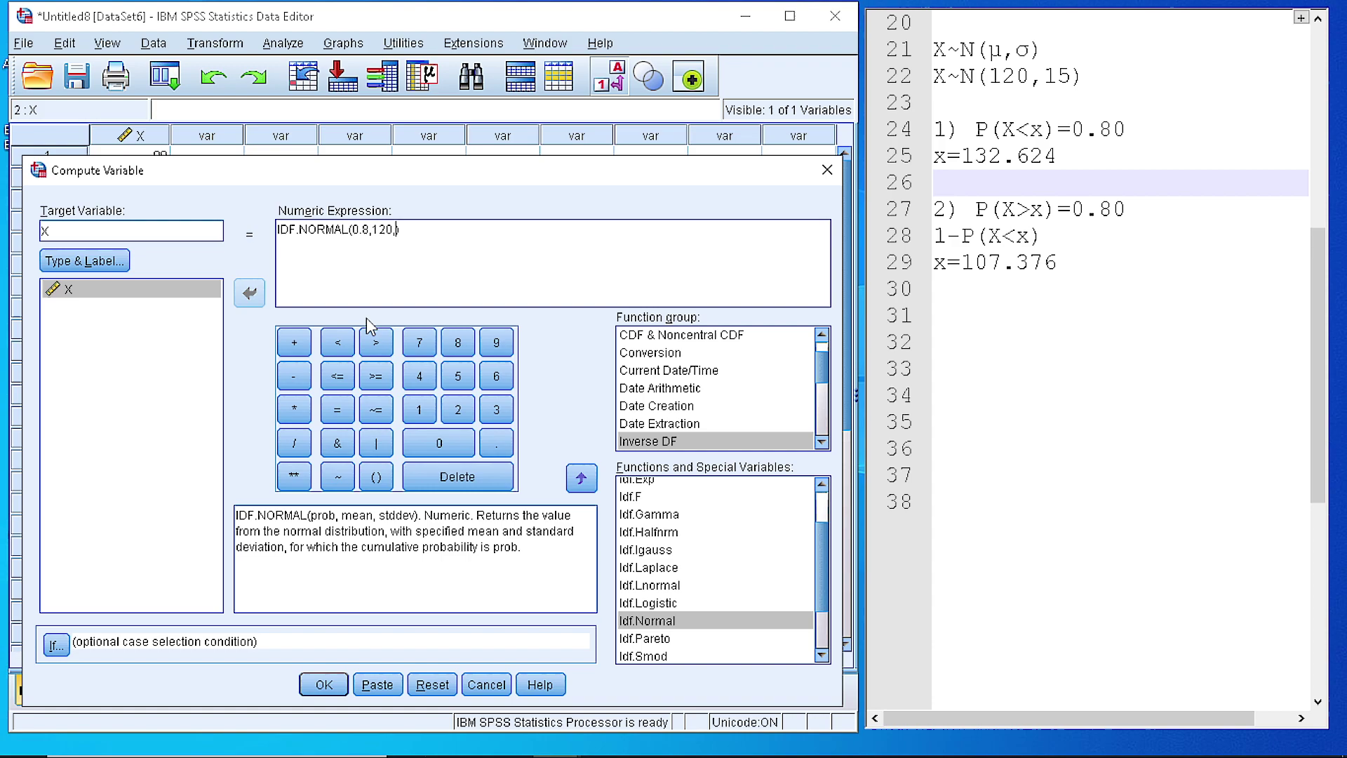
pyautogui.write('15')
pyautogui.click(326, 690)
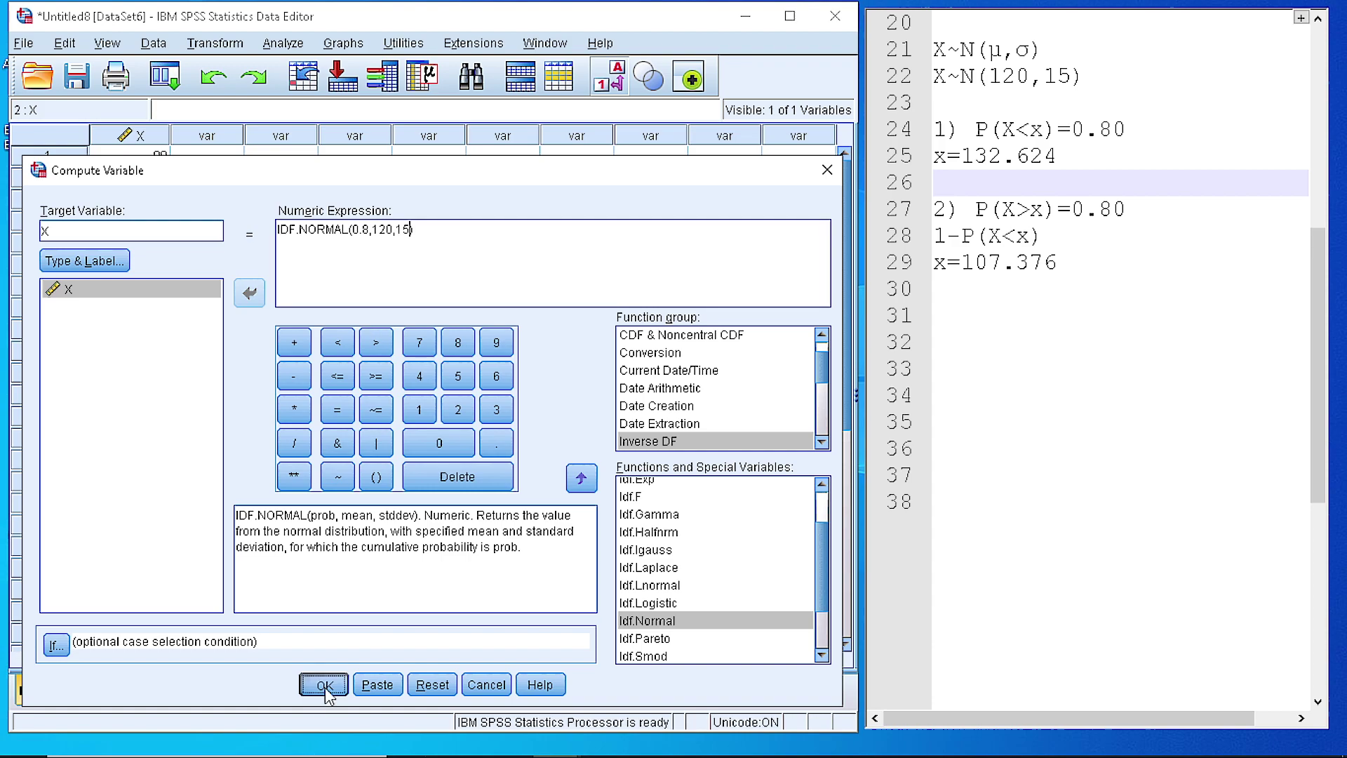
pyautogui.click(395, 411)
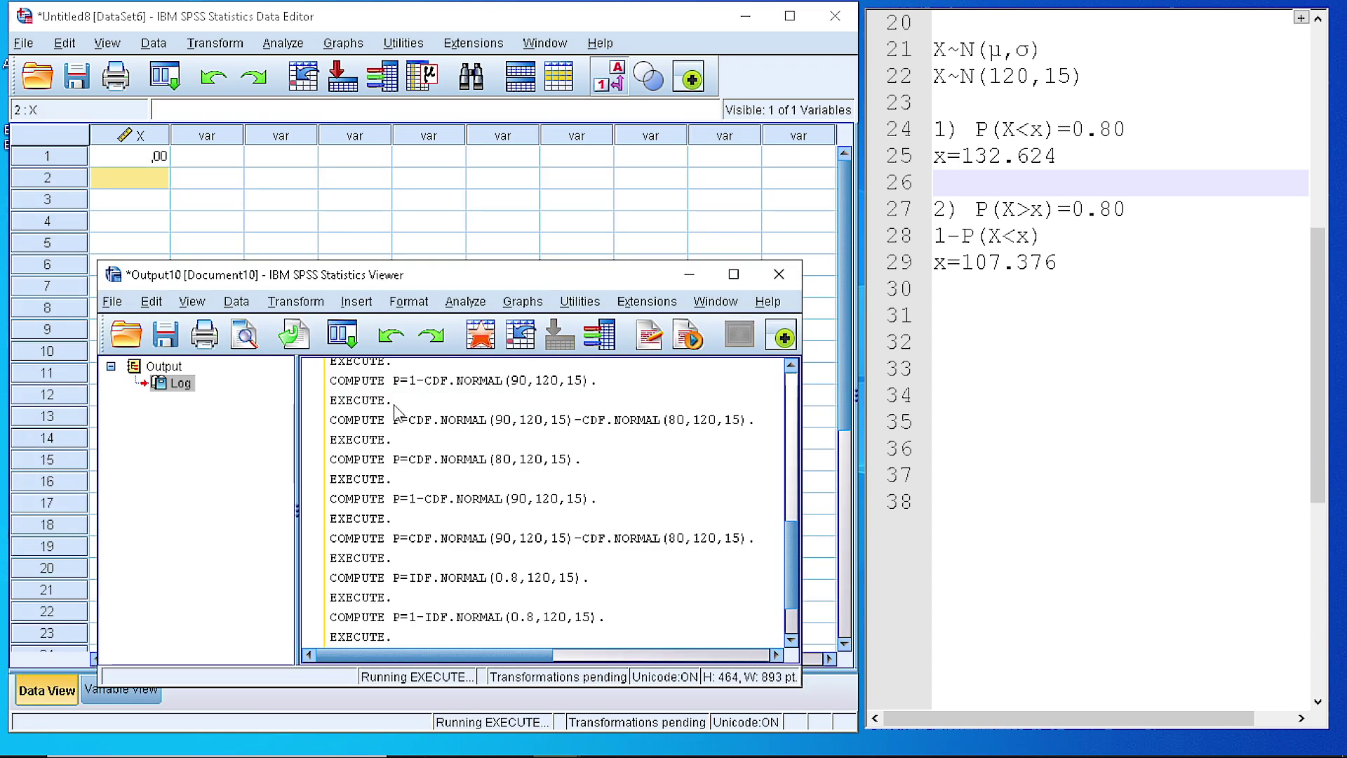
# Minimize the Output Viewer and compare X's 132.62 with the noted x=132.624
pyautogui.click(689, 276)
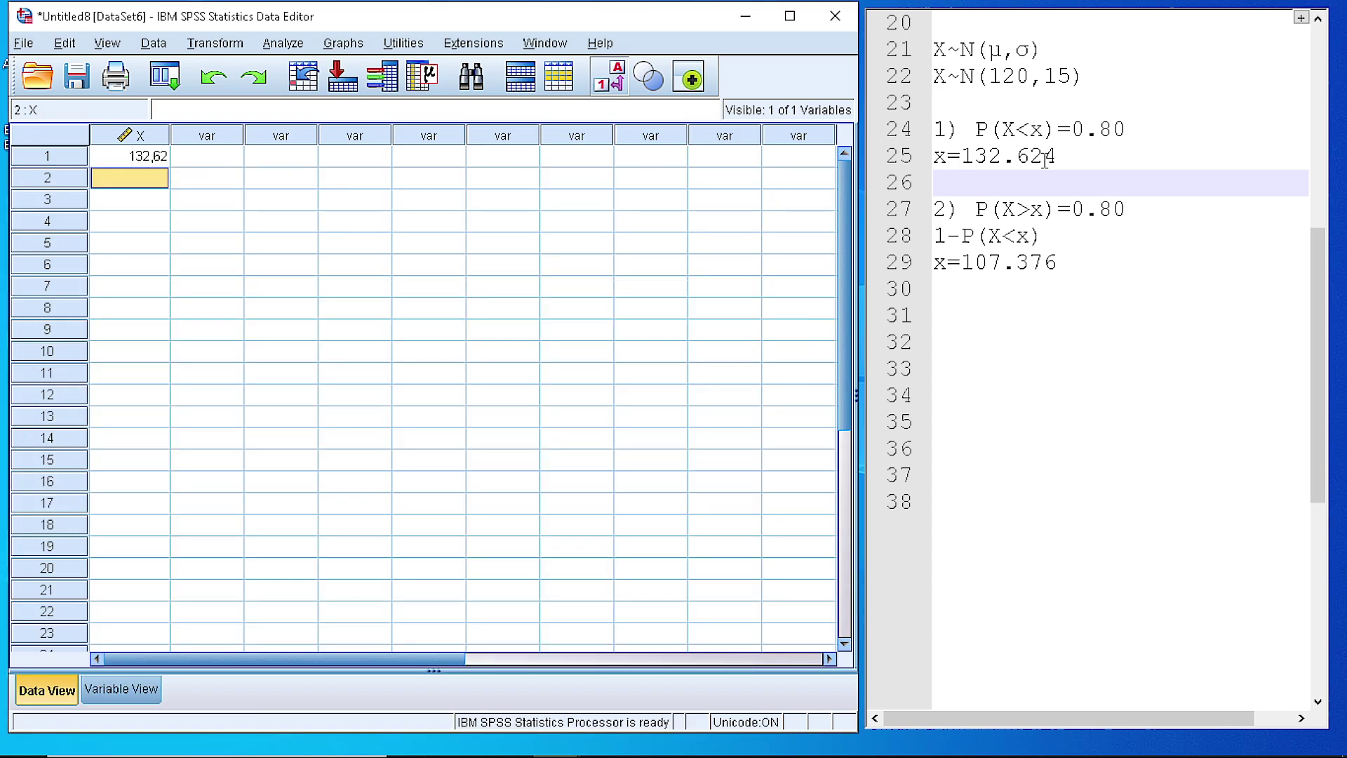
pyautogui.moveTo(1059, 156); pyautogui.dragTo(935, 157)
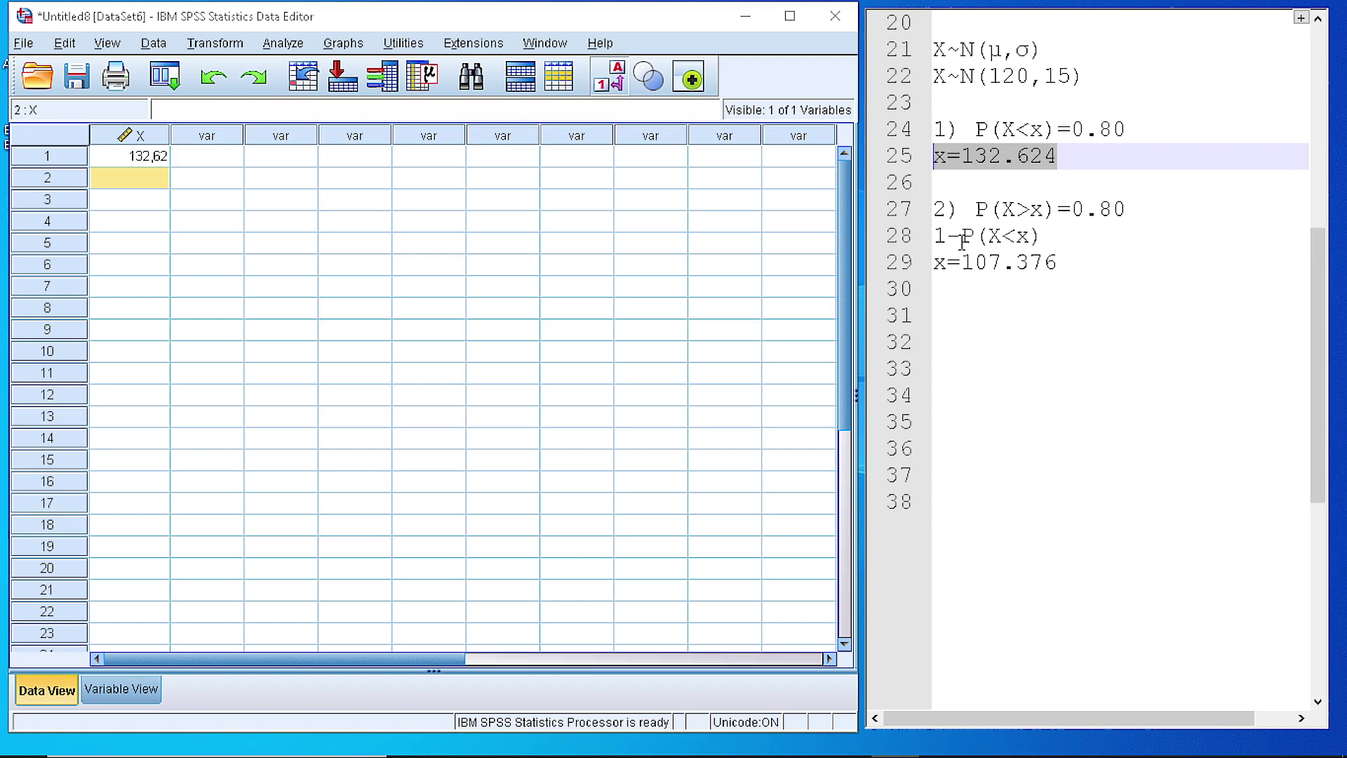
pyautogui.click(1006, 134)
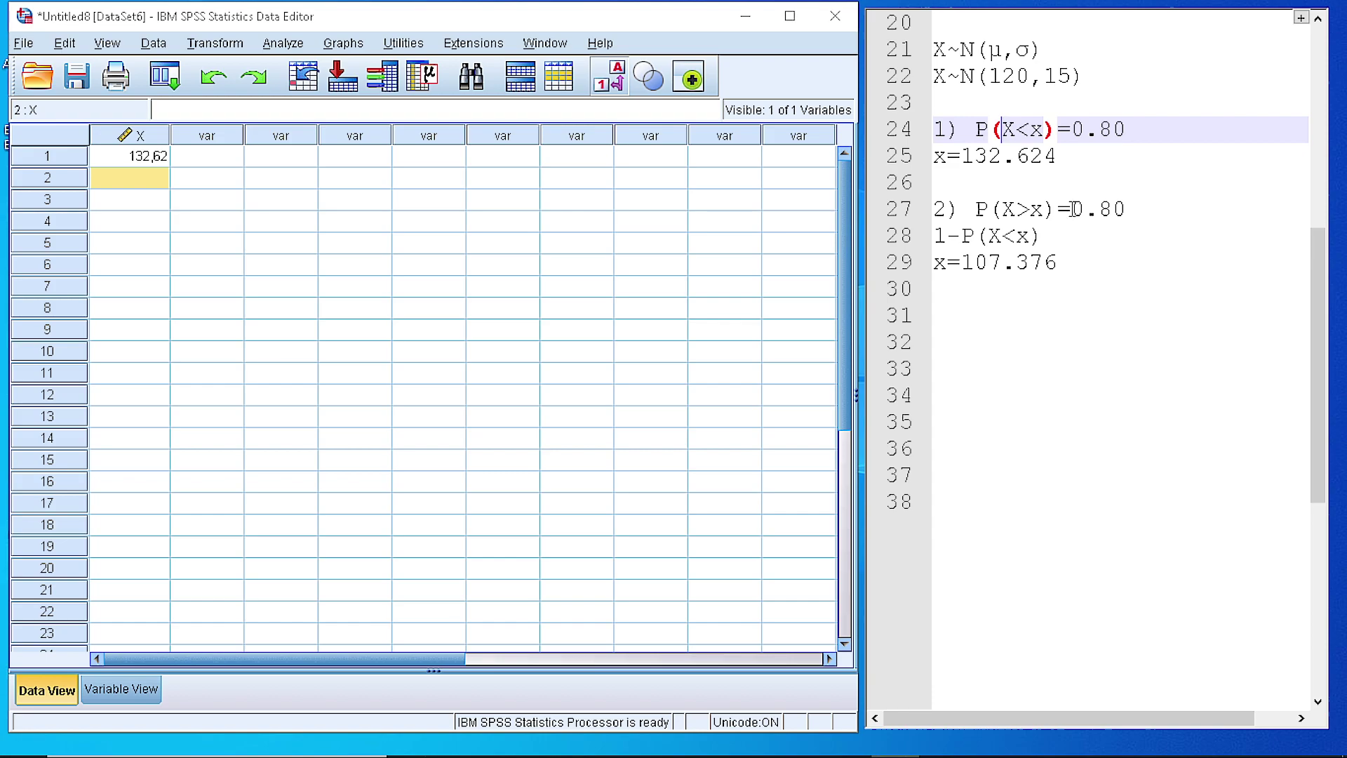
# Review the second question P(X>x)=0.80 and its noted answer x=107.376
pyautogui.moveTo(1005, 209); pyautogui.dragTo(1028, 211)
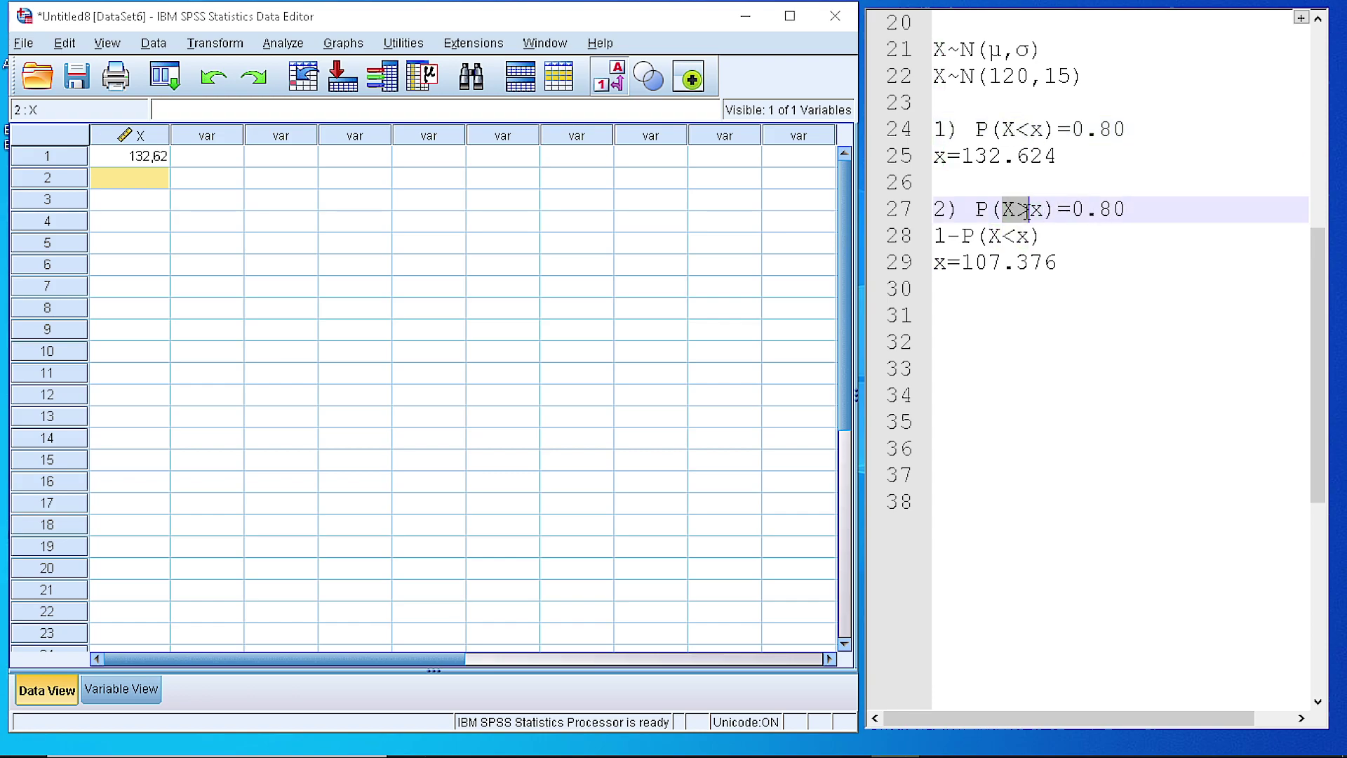
pyautogui.click(1021, 210)
pyautogui.doubleClick(1037, 209)
pyautogui.click(1032, 264)
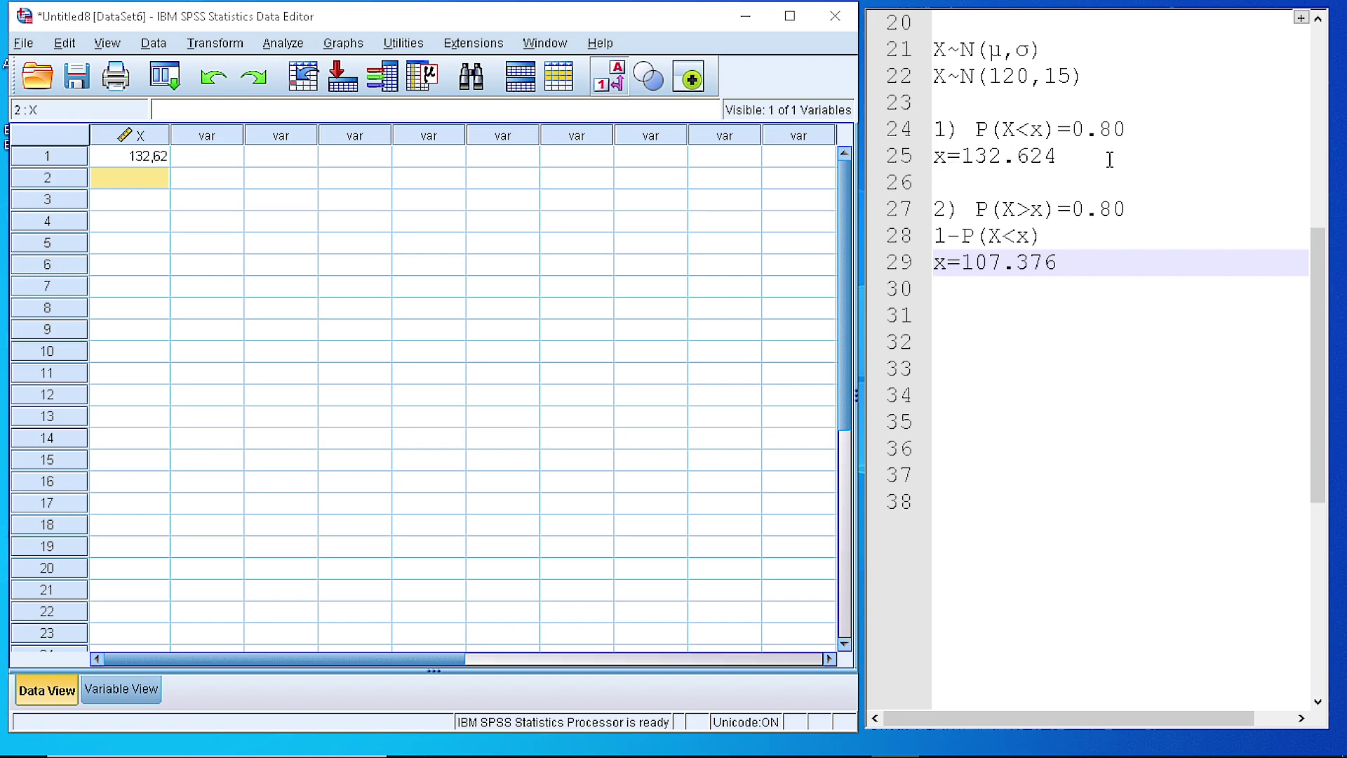
pyautogui.click(983, 155)
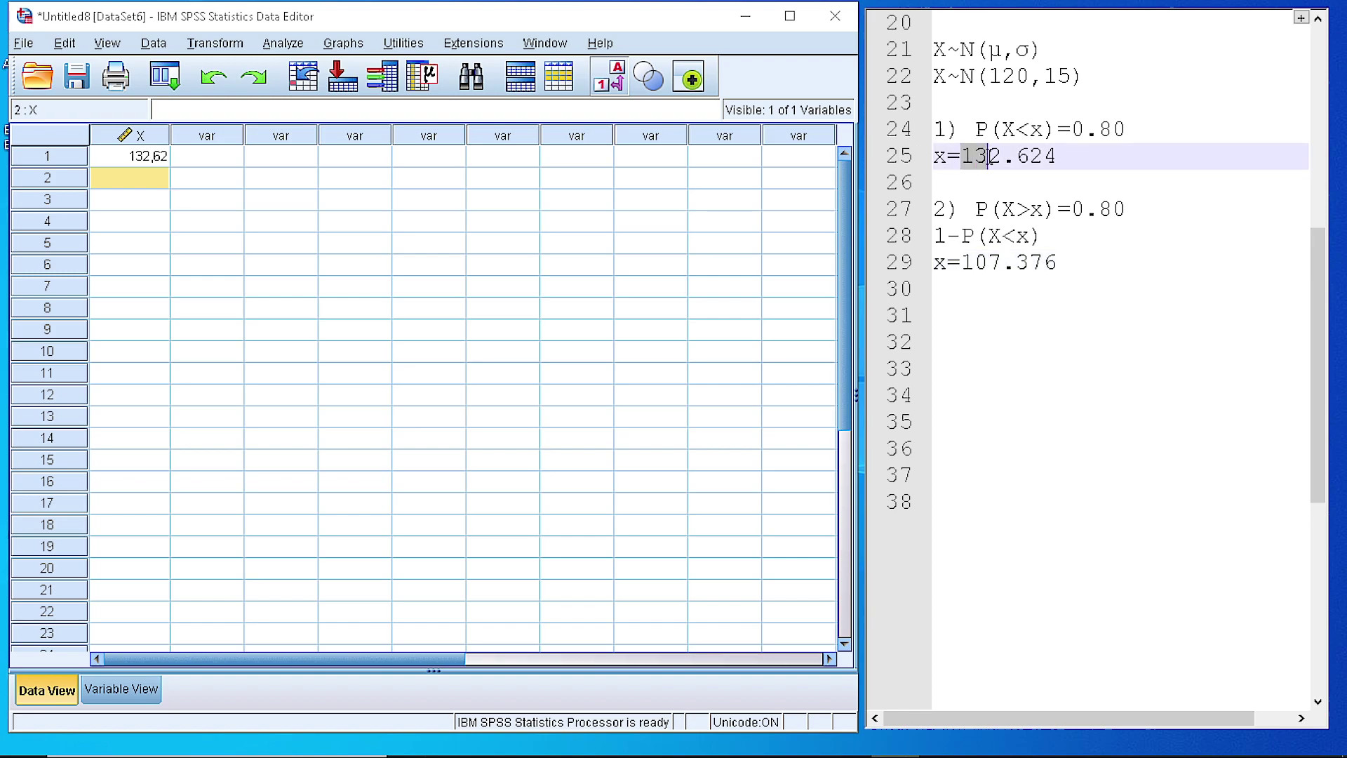
pyautogui.click(1044, 209)
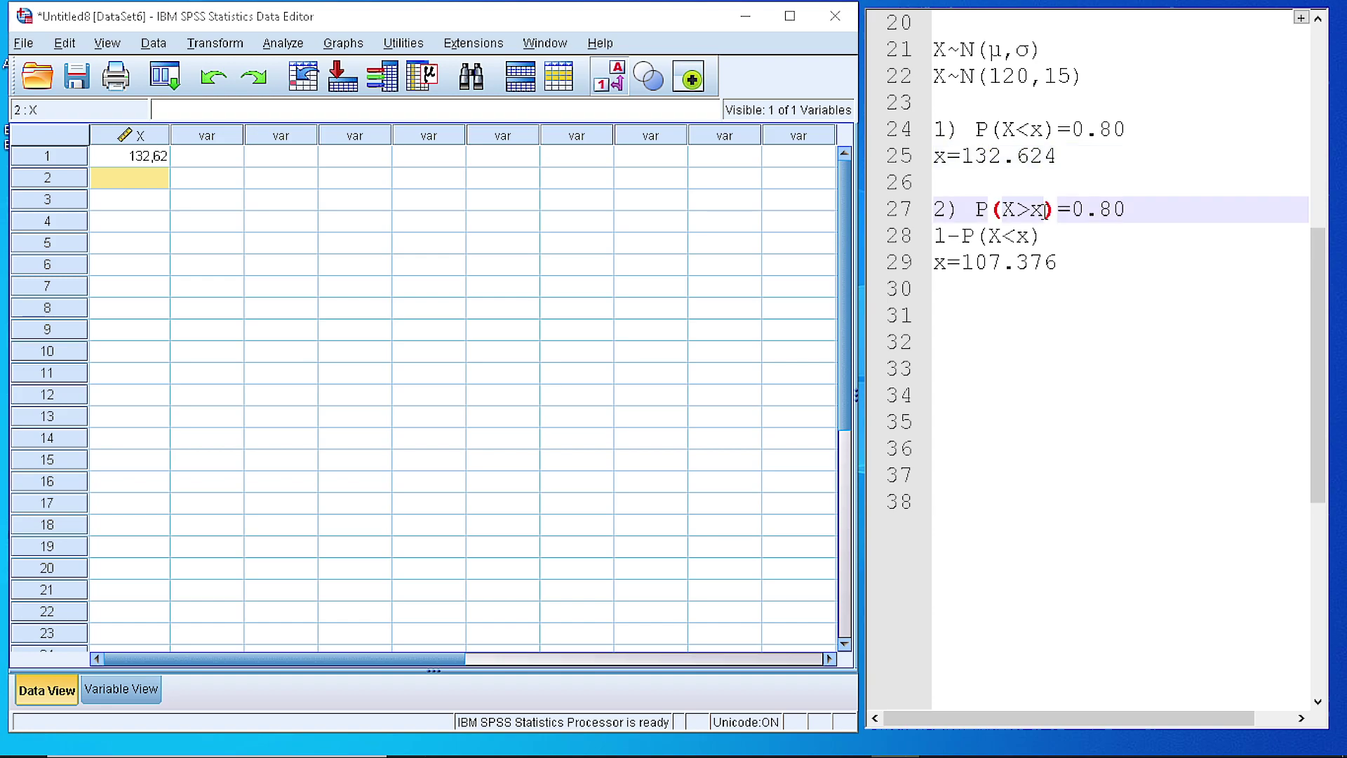
# Complete line 28 of the notes to read 1-P(X<x)=0.20
pyautogui.doubleClick(1022, 237)
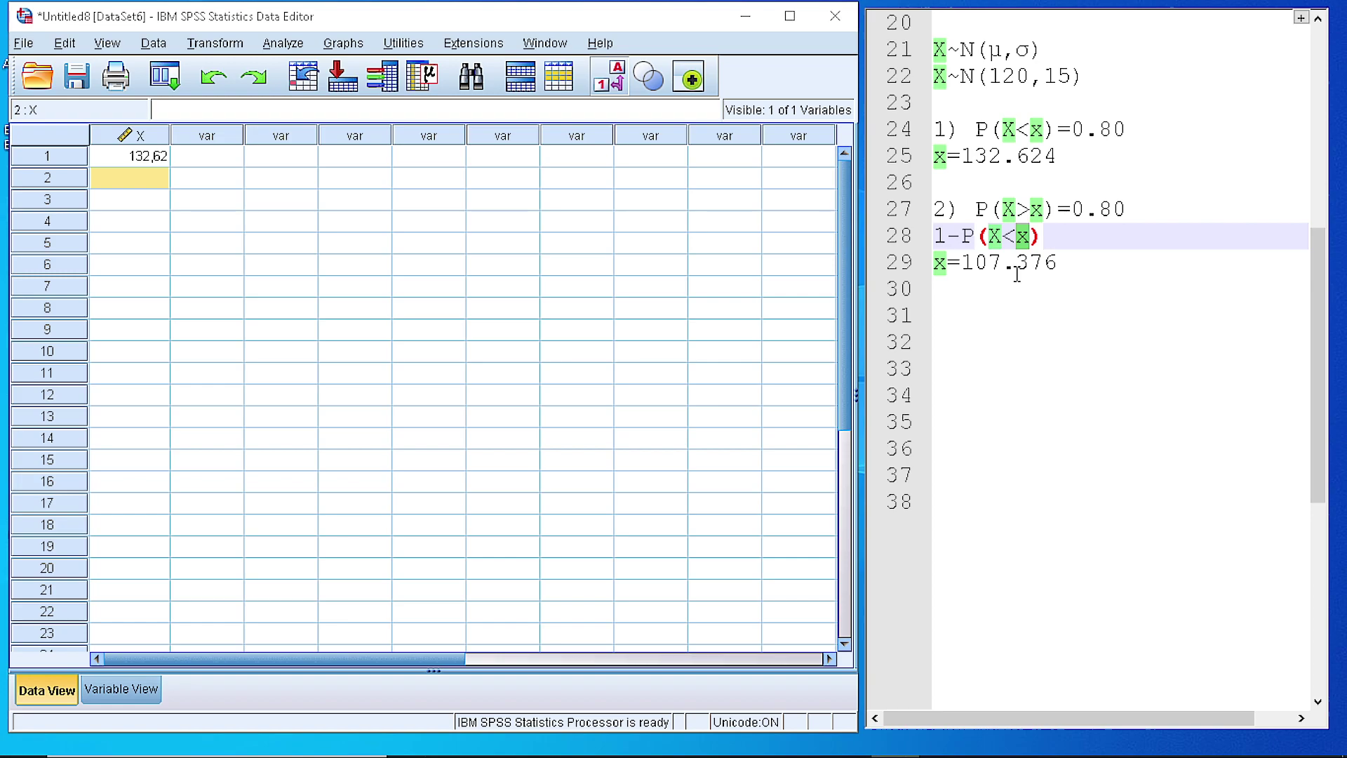
pyautogui.click(956, 236)
pyautogui.moveTo(1046, 235); pyautogui.dragTo(936, 236)
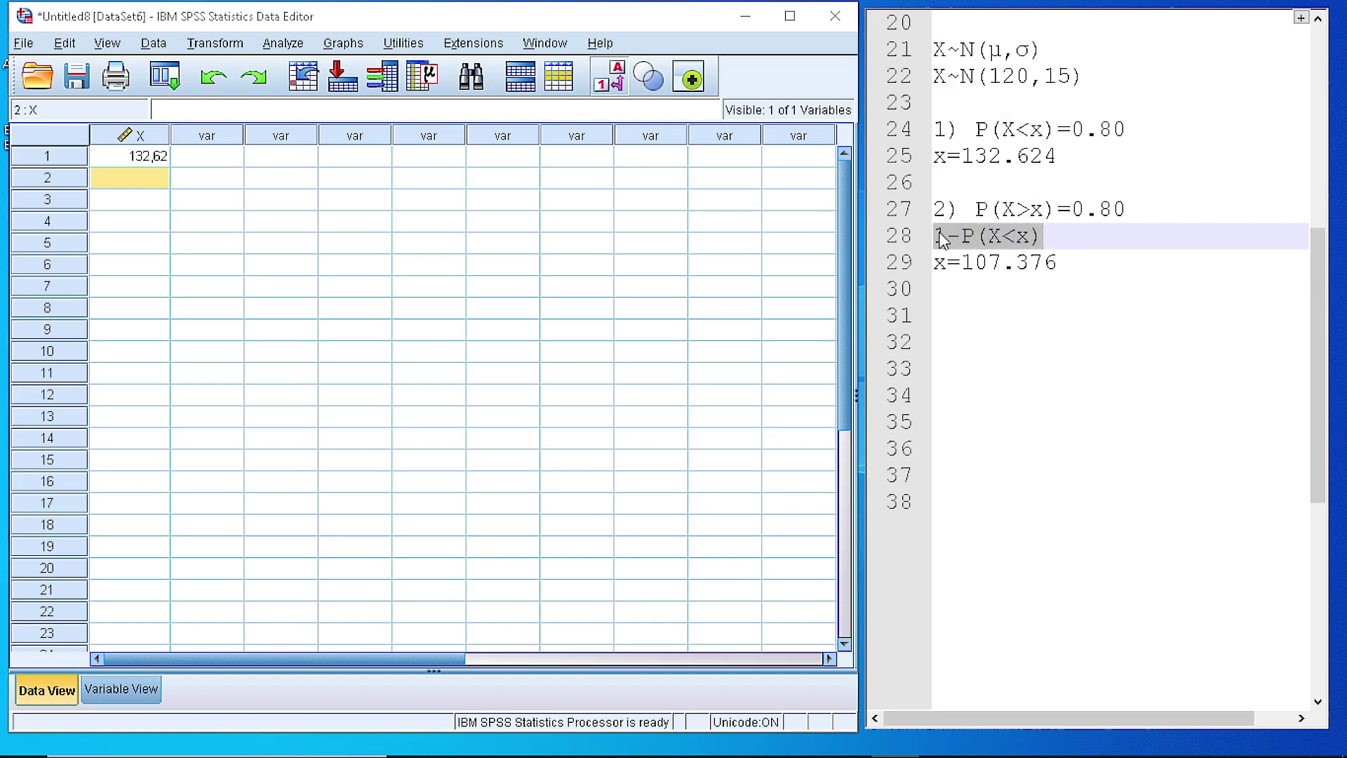
pyautogui.click(1068, 236)
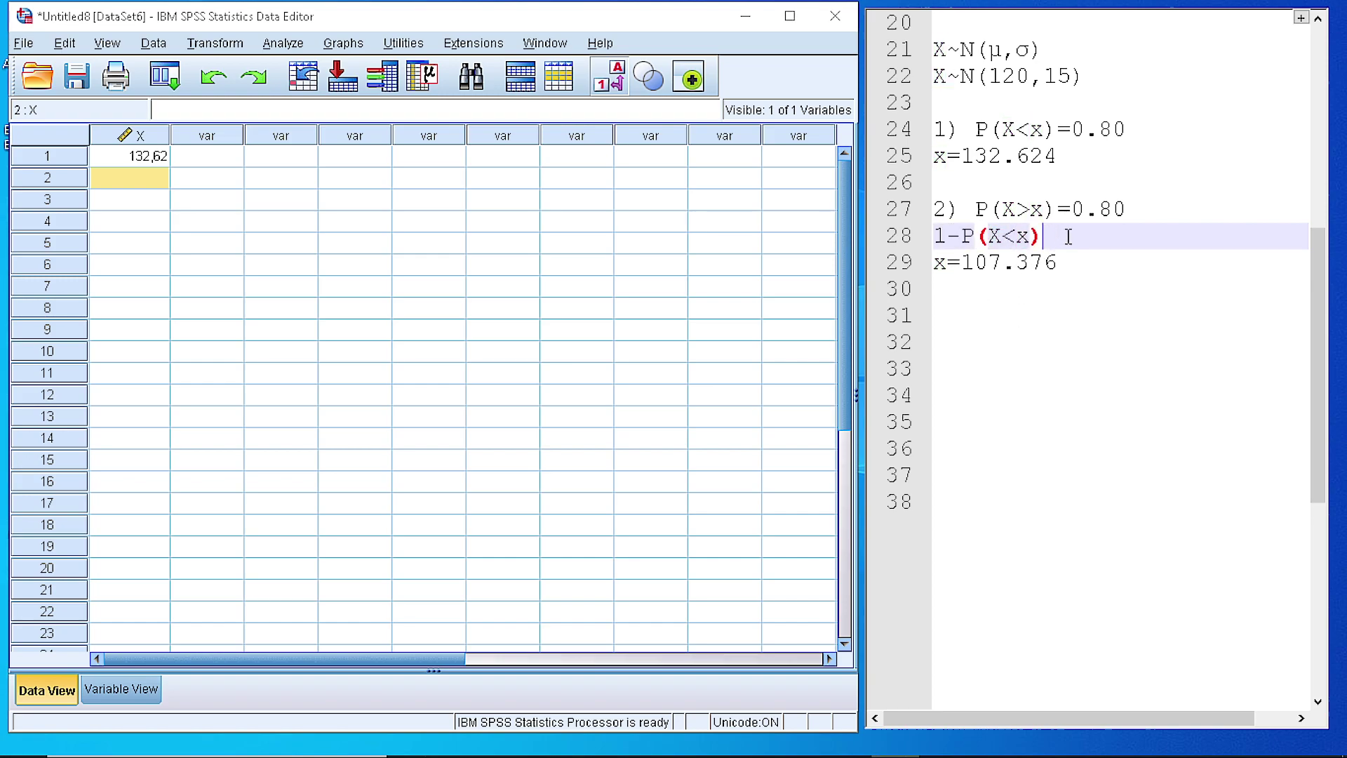
pyautogui.write('=0.20')
pyautogui.click(120, 161)
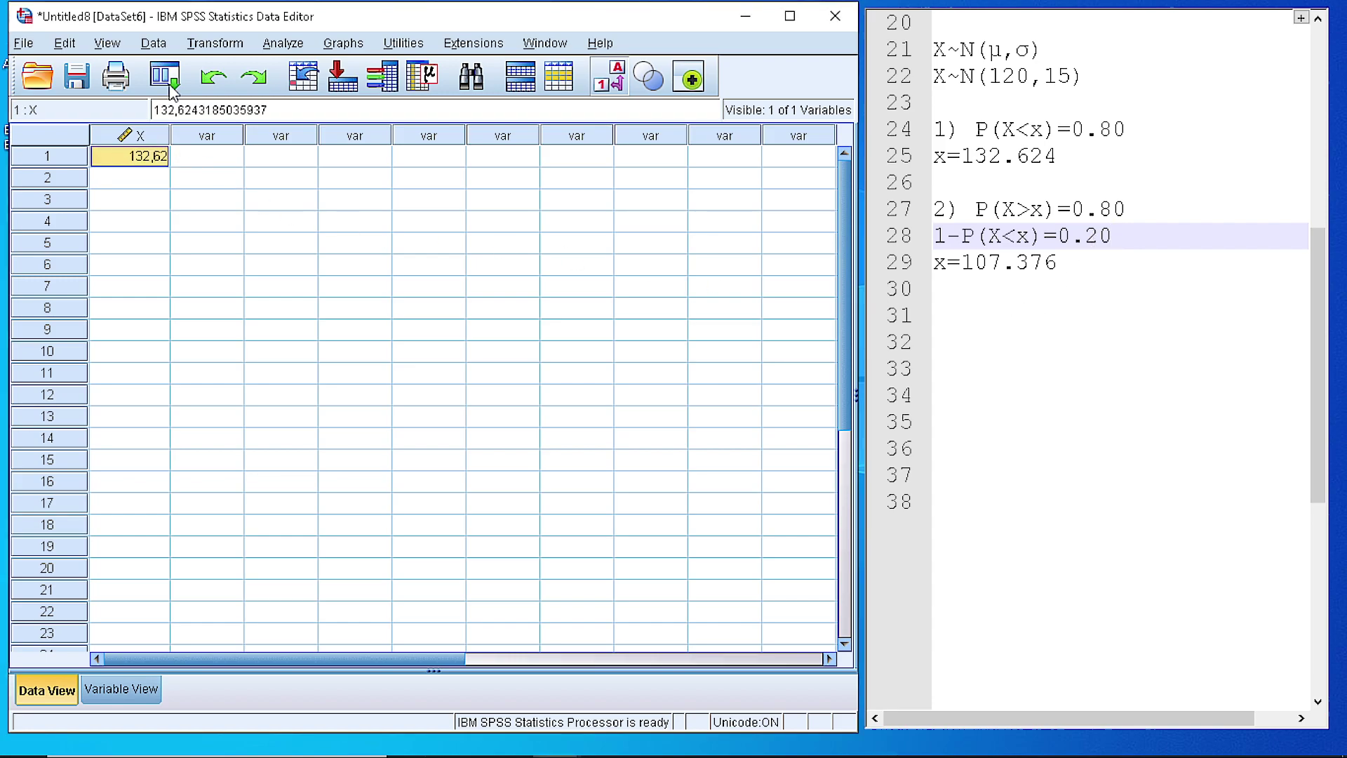
# Recompute X as IDF.NORMAL(0.2,120,15), overwrite it, and minimize the Output Viewer
pyautogui.click(215, 43)
pyautogui.click(207, 63)
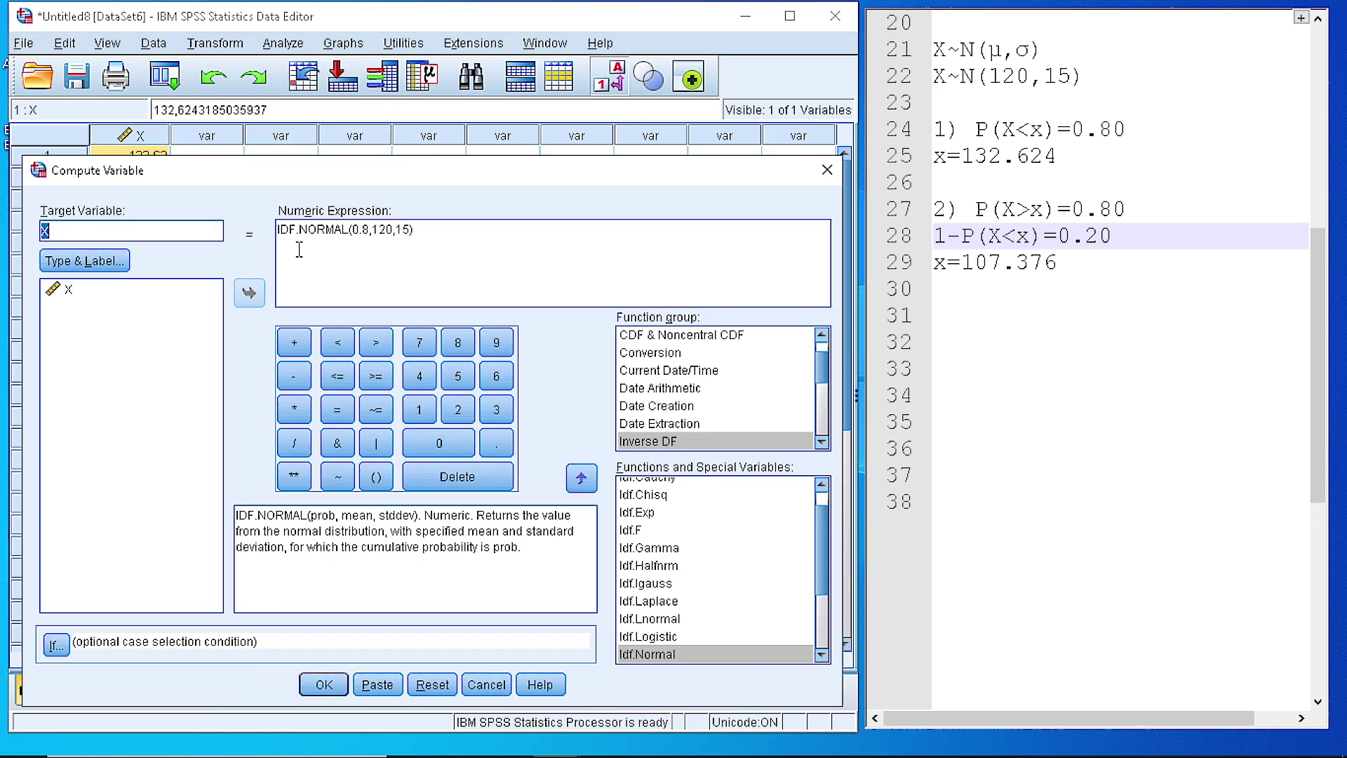
pyautogui.click(365, 233)
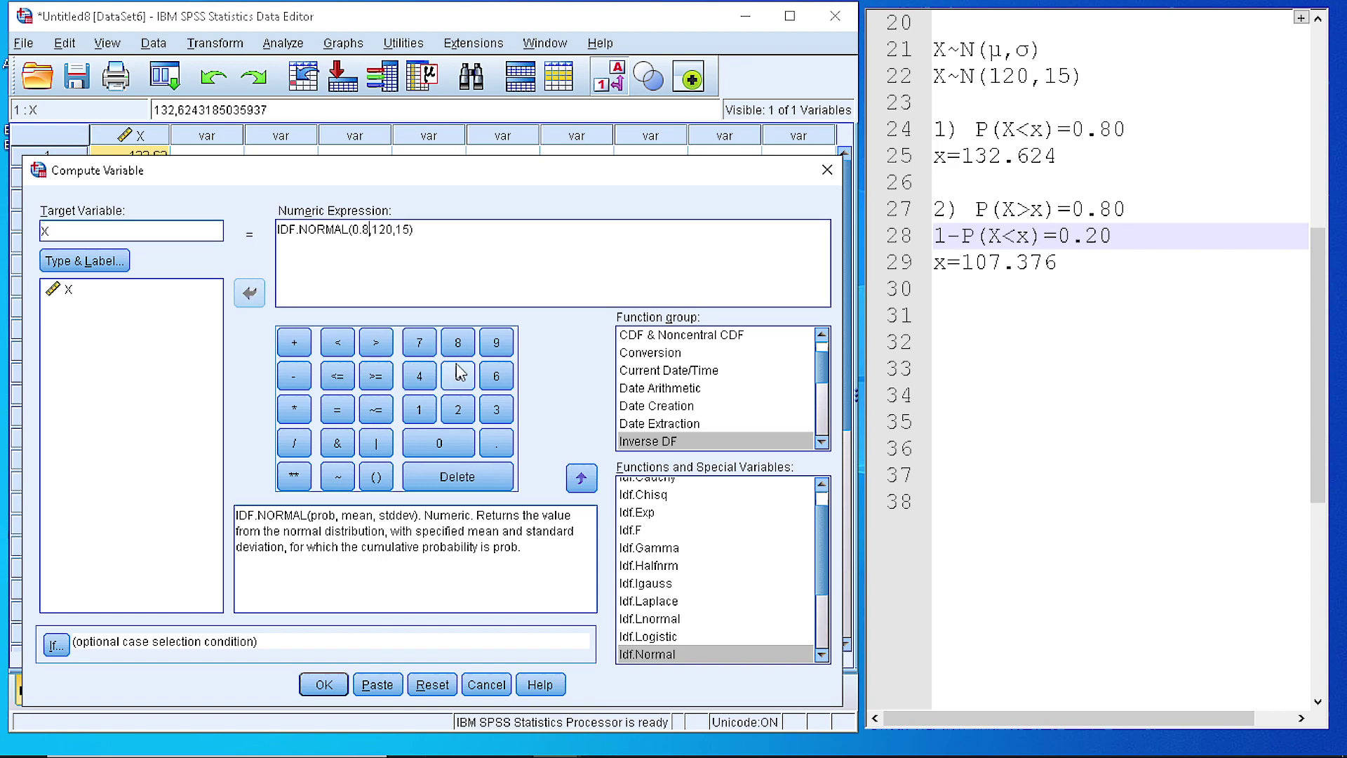
pyautogui.press('BackSpace')
pyautogui.write('2')
pyautogui.click(320, 684)
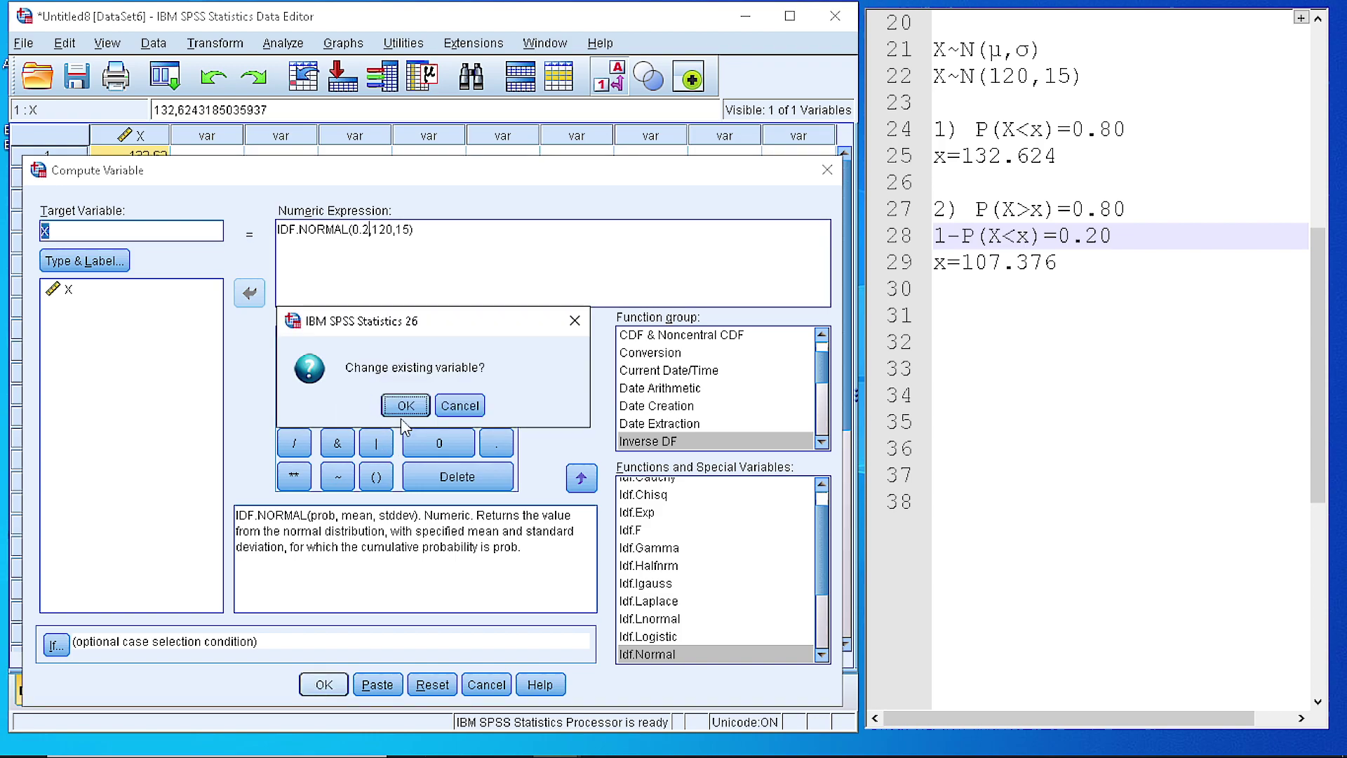
pyautogui.click(404, 407)
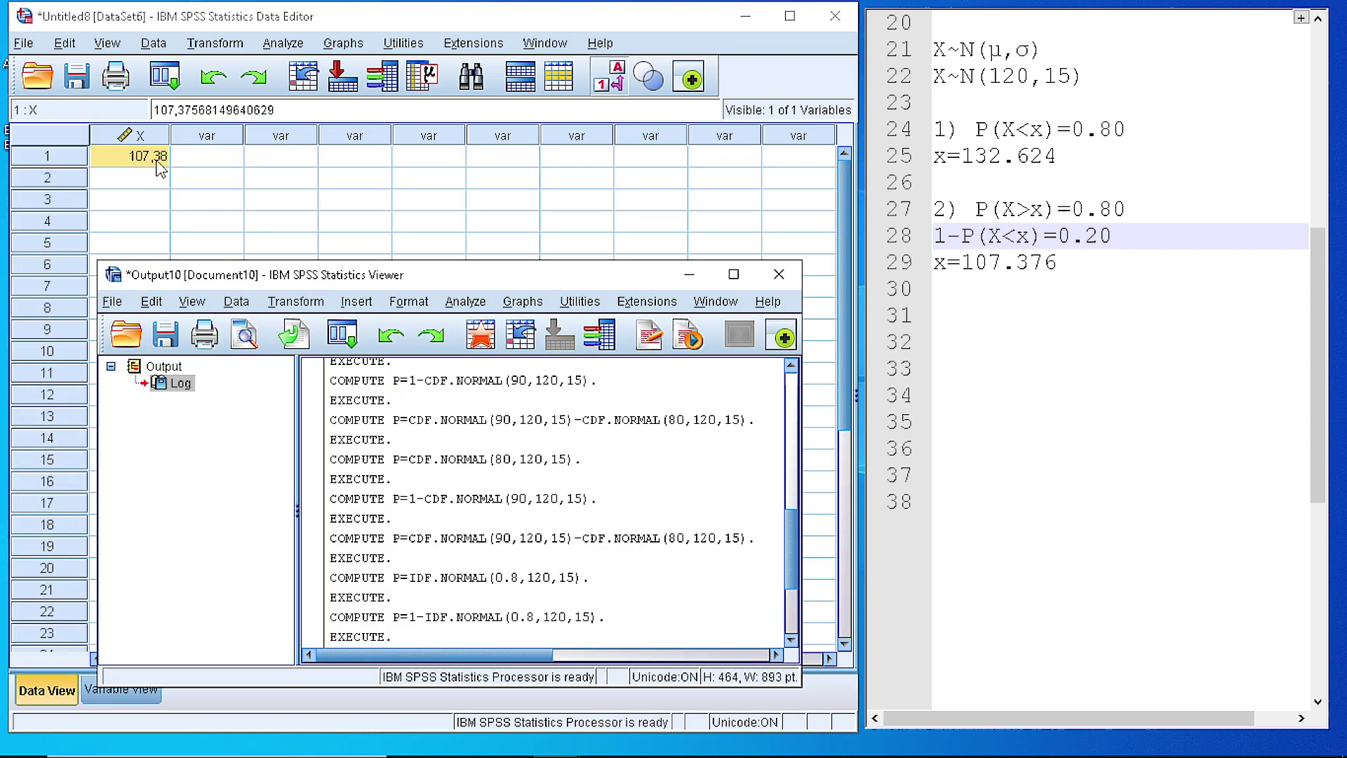
pyautogui.click(690, 274)
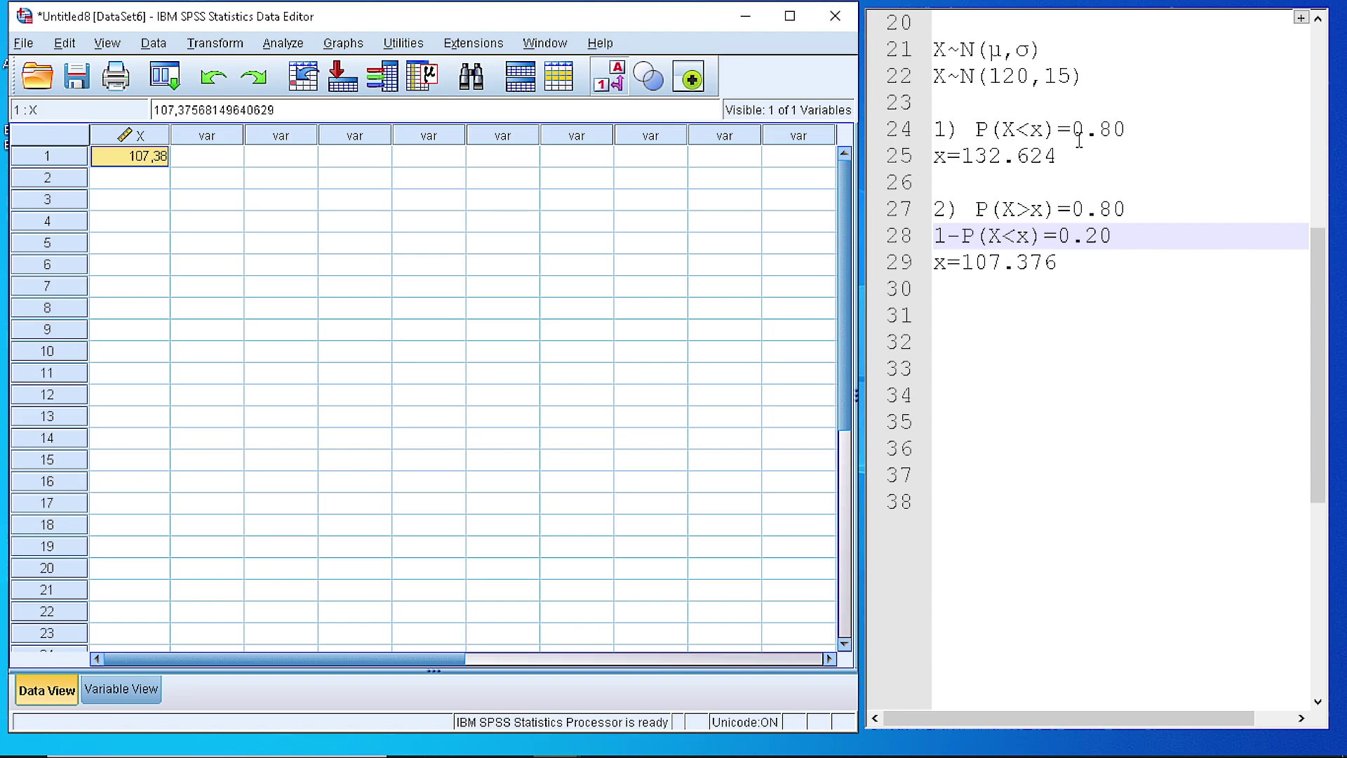
pyautogui.moveTo(936, 160); pyautogui.dragTo(1062, 151)
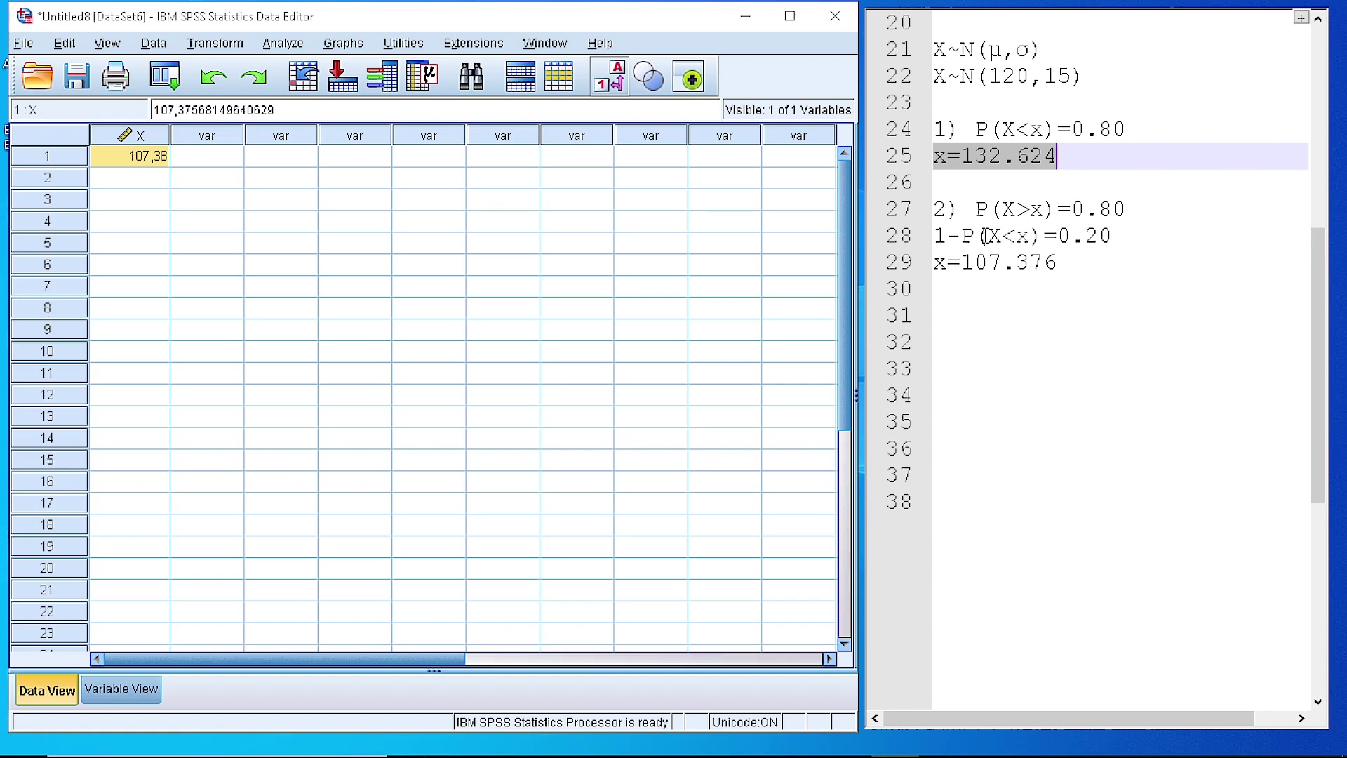
pyautogui.moveTo(987, 236); pyautogui.dragTo(1028, 241)
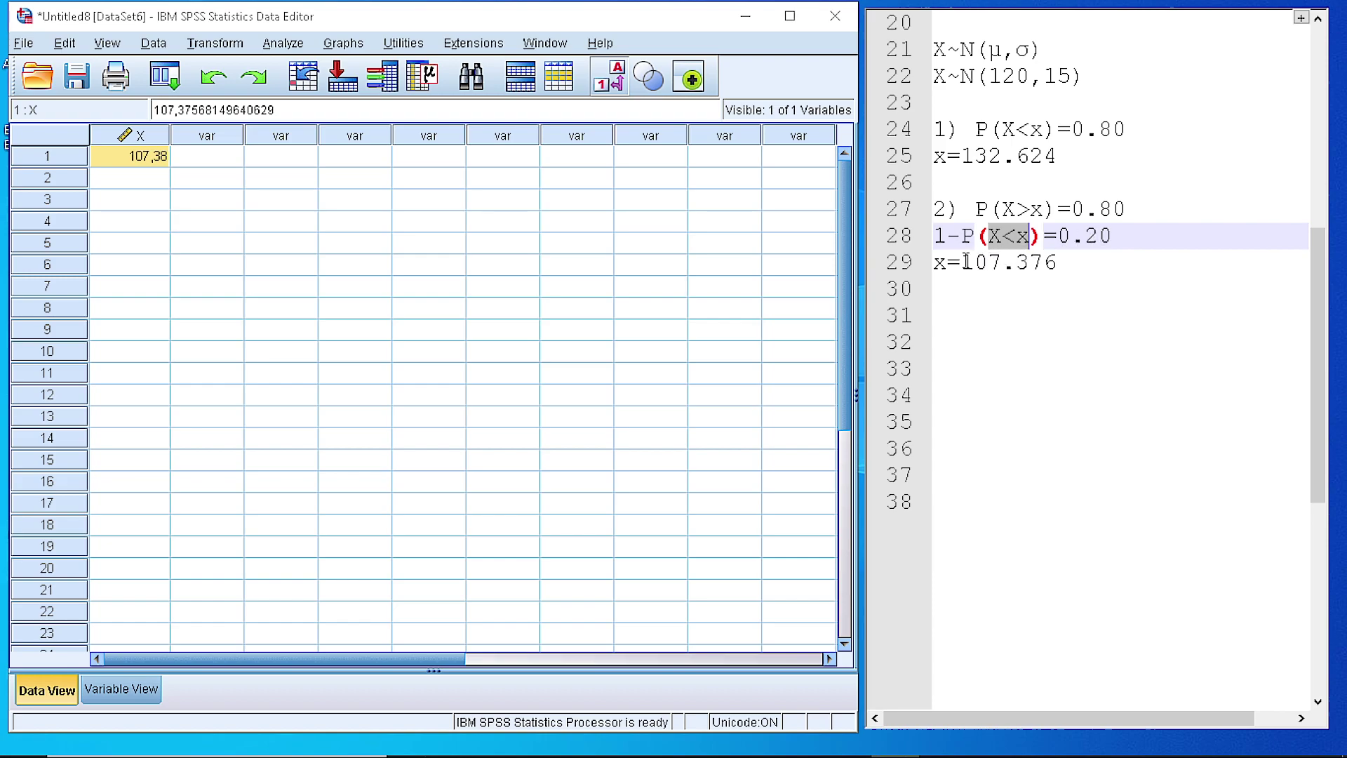
pyautogui.moveTo(965, 262); pyautogui.dragTo(1005, 265)
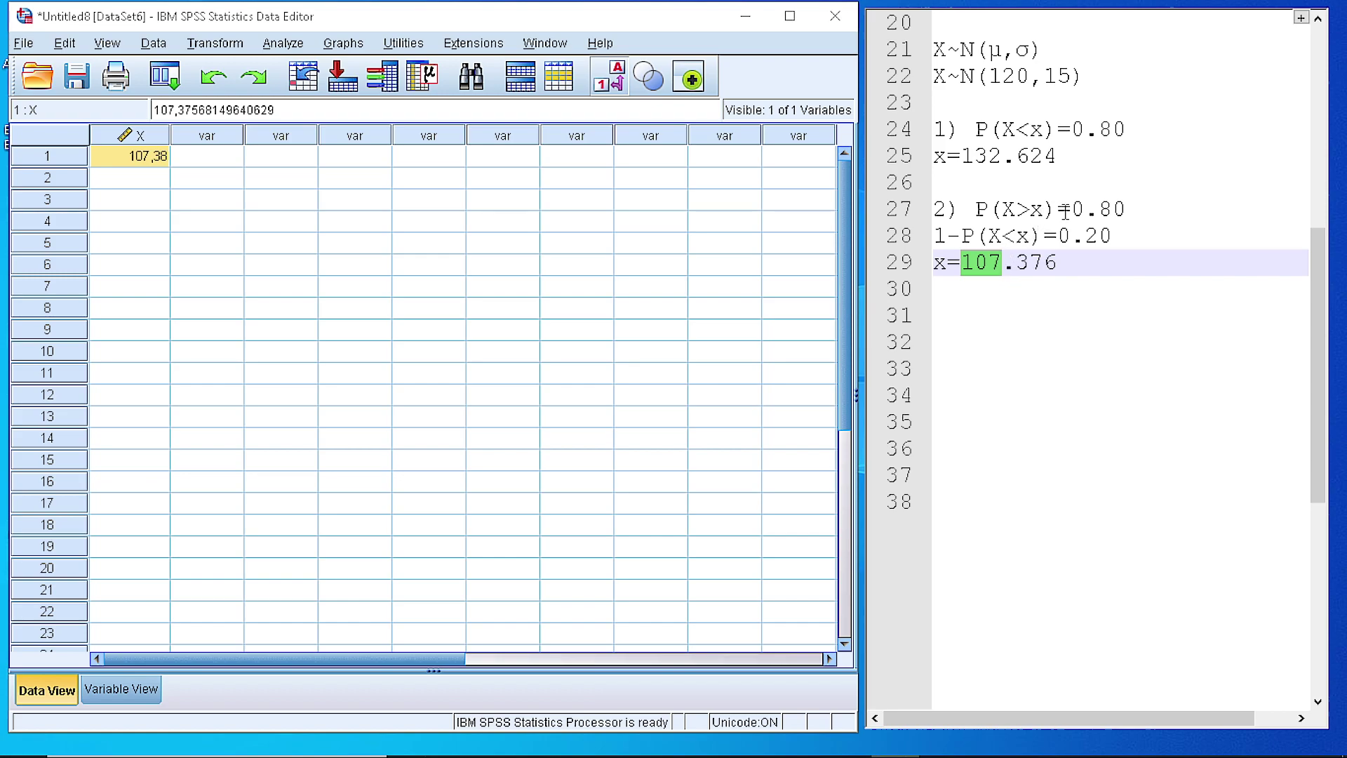
pyautogui.moveTo(1072, 208); pyautogui.dragTo(1128, 208)
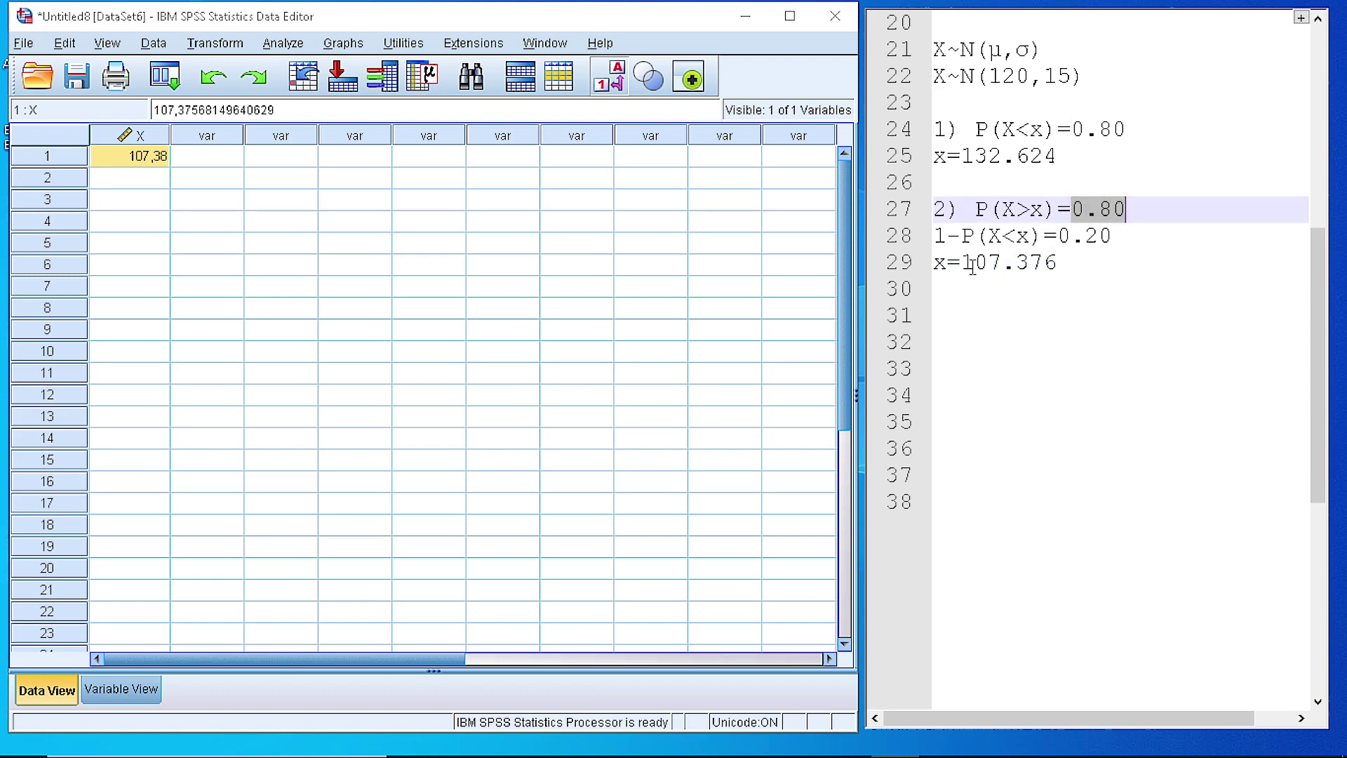
pyautogui.moveTo(961, 262); pyautogui.dragTo(1005, 263)
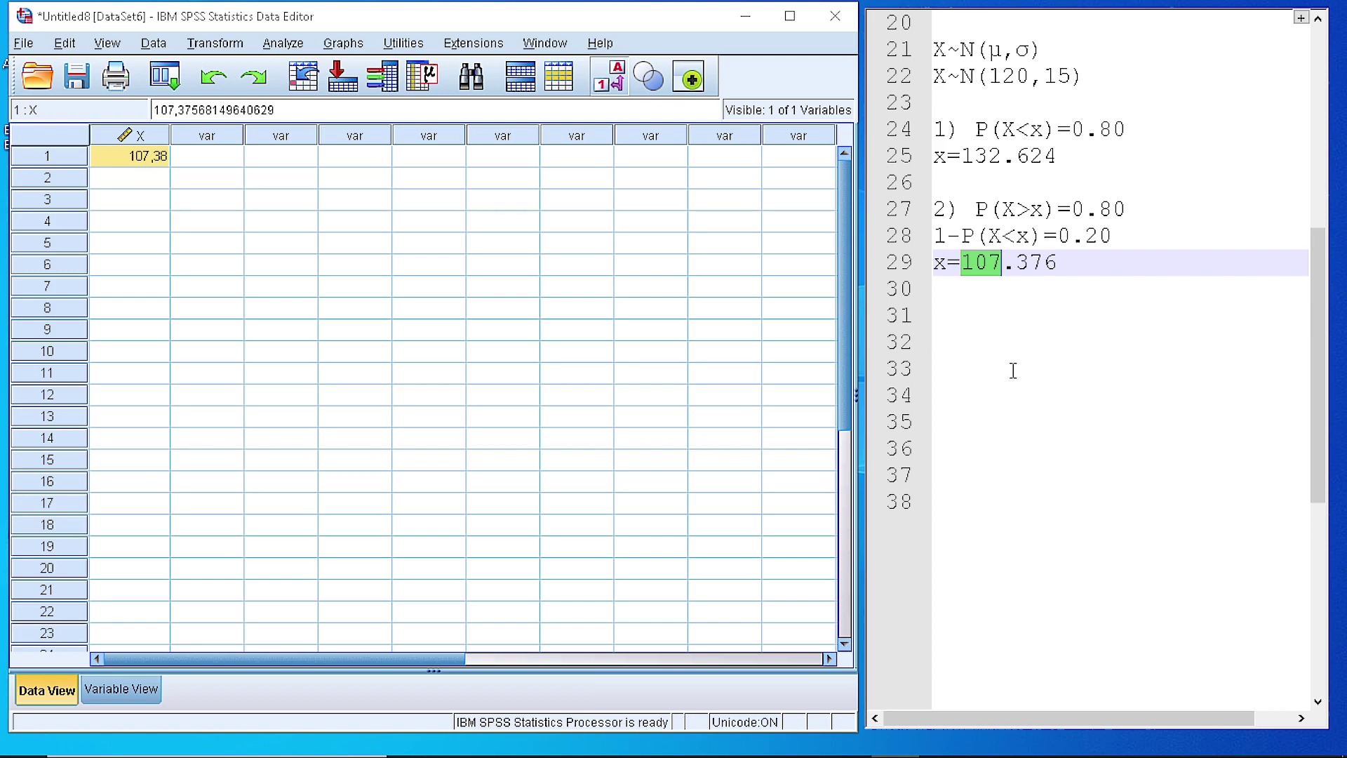